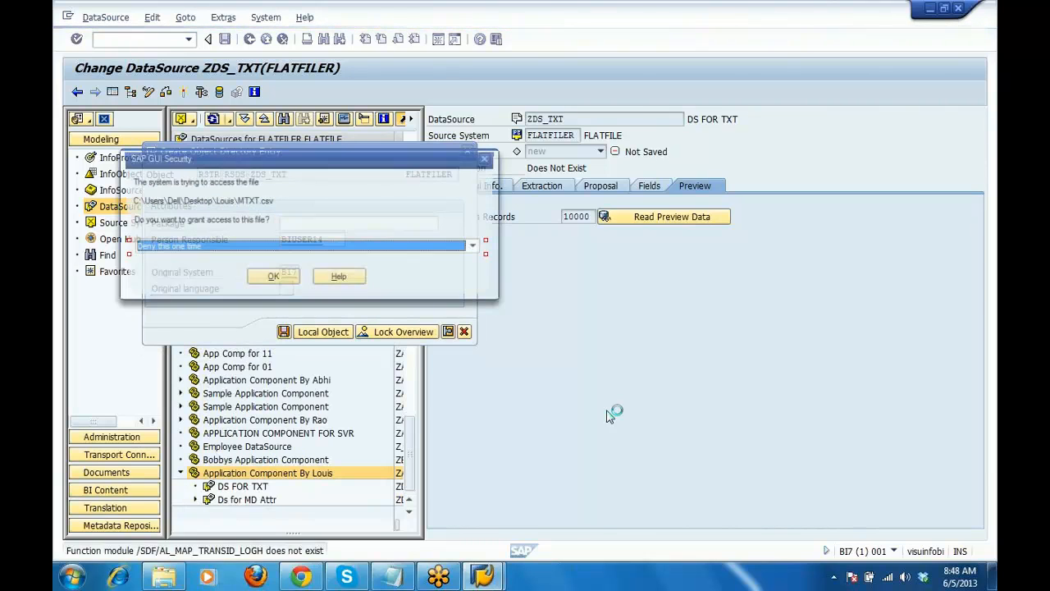
Step: Grant access to the MTXT.csv file with the option Always allow in this context
{"action": "left_click", "coordinate": [425, 249]}
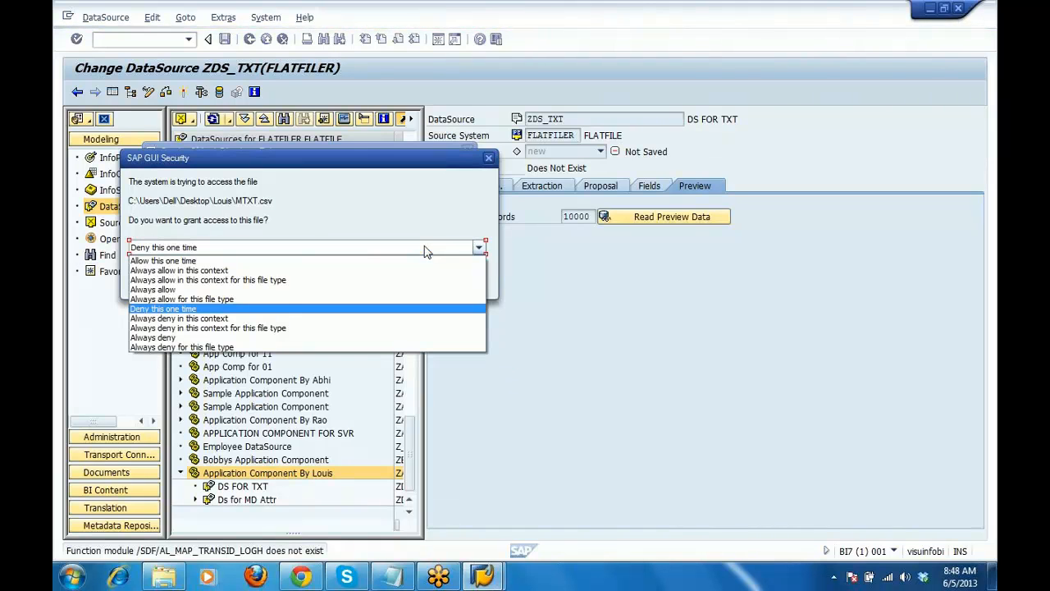
{"action": "left_click", "coordinate": [303, 271]}
{"action": "left_click", "coordinate": [271, 280]}
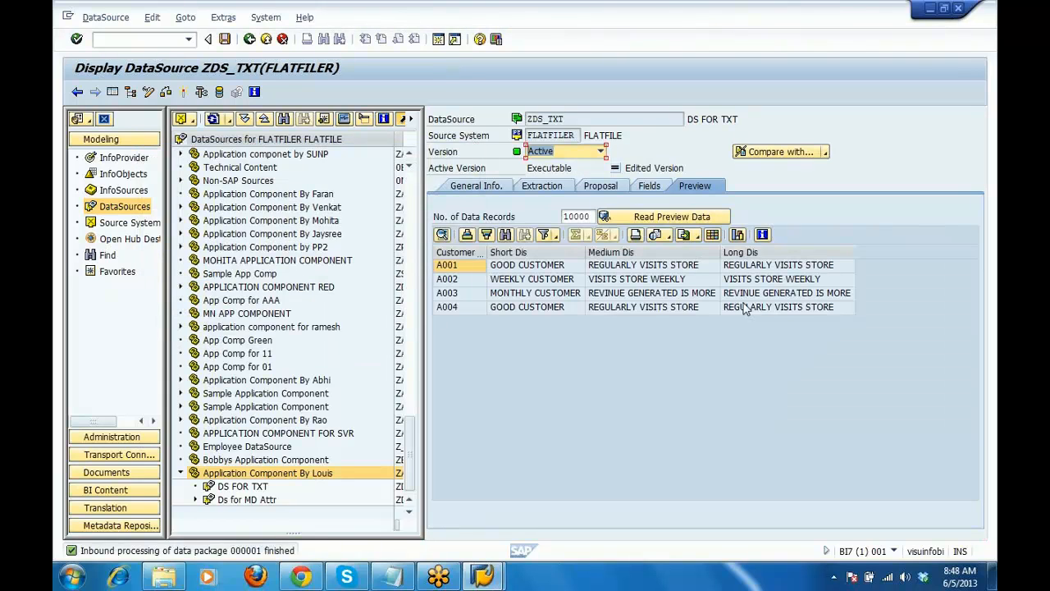
Step: Create an InfoPackage described as ZDS_TXT_IP for the DS FOR TXT DataSource and save it in package $TMP
{"action": "right_click", "coordinate": [243, 486]}
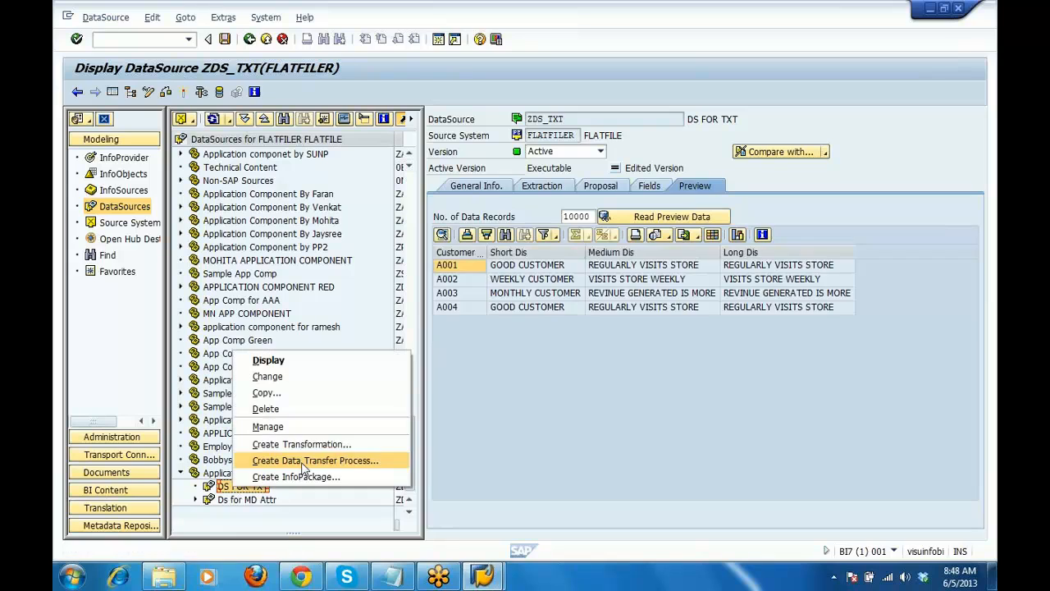
{"action": "left_click", "coordinate": [301, 477]}
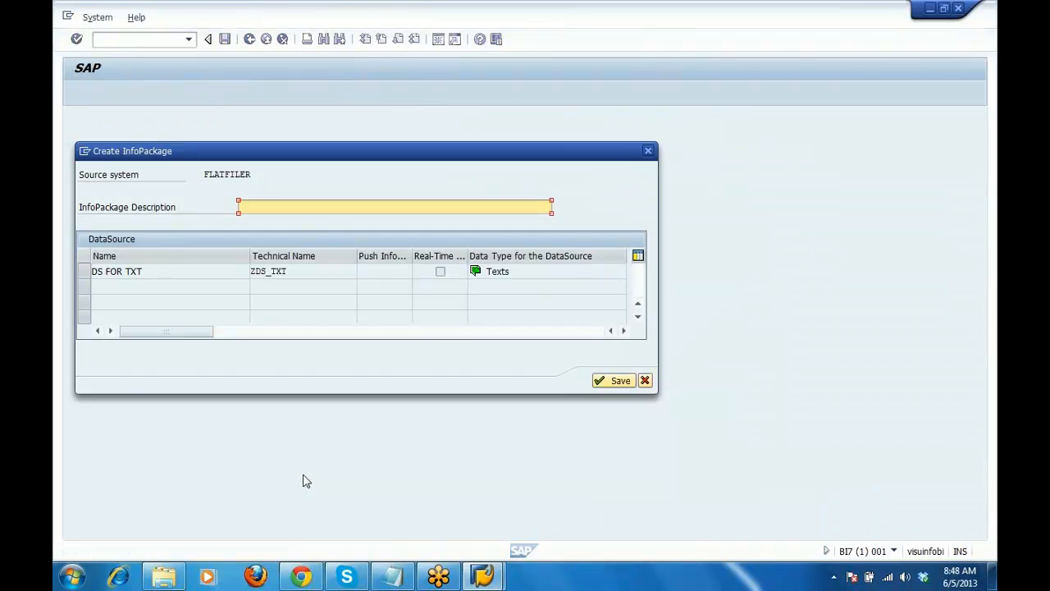
{"action": "left_click", "coordinate": [247, 276]}
{"action": "key", "text": "ctrl+c"}
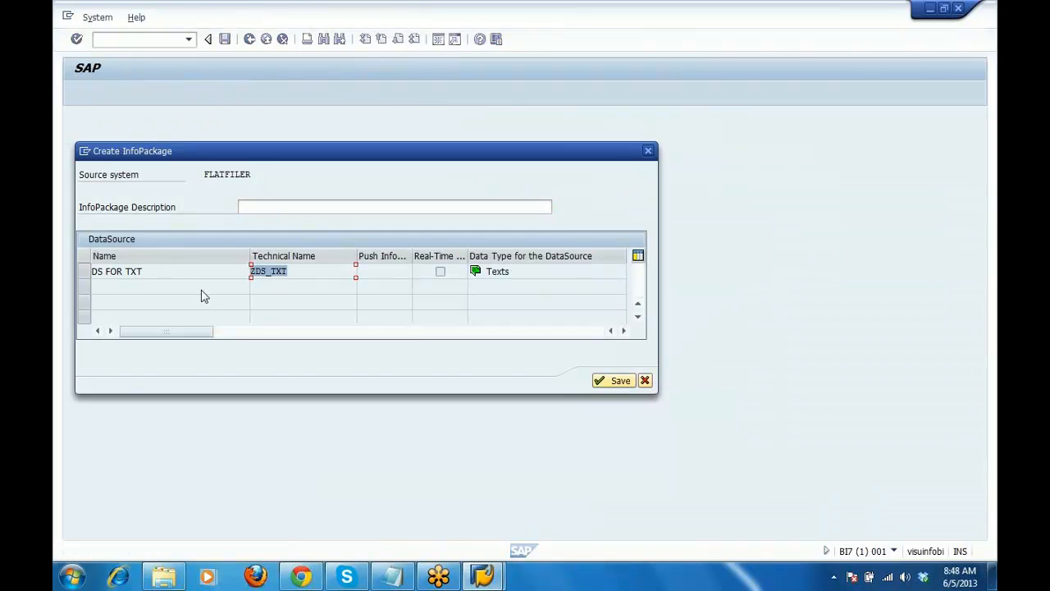
{"action": "left_click", "coordinate": [276, 206]}
{"action": "key", "text": "ctrl+v"}
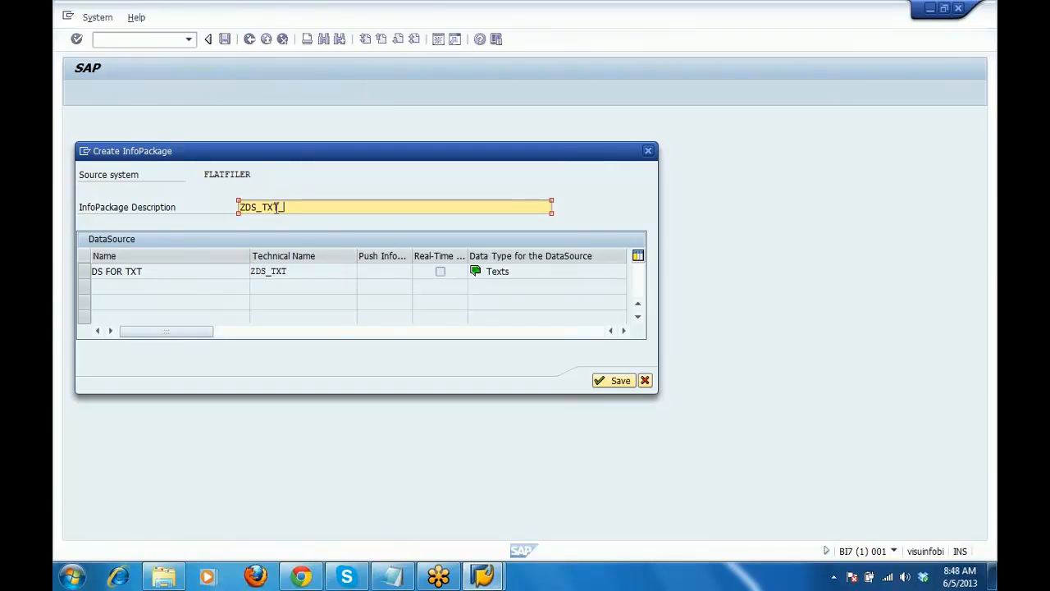
{"action": "type", "text": "_IP"}
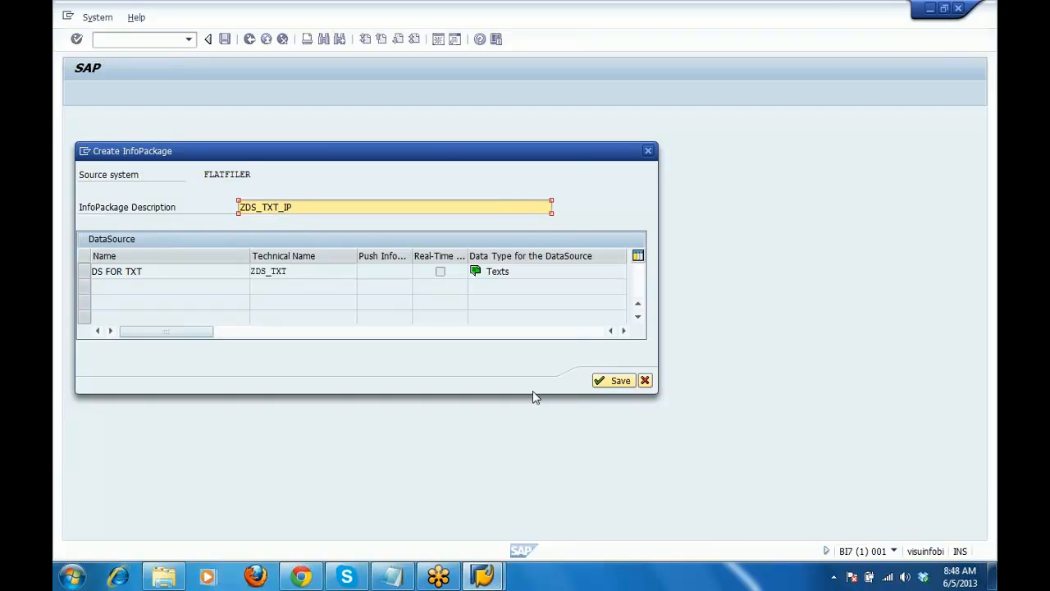
{"action": "left_click", "coordinate": [605, 381]}
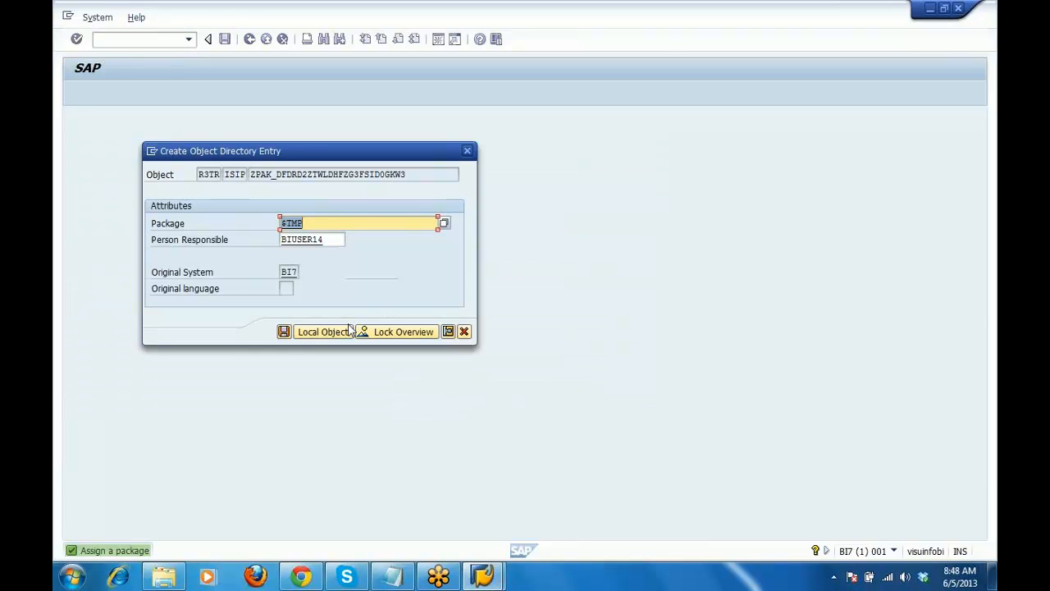
{"action": "left_click", "coordinate": [284, 331]}
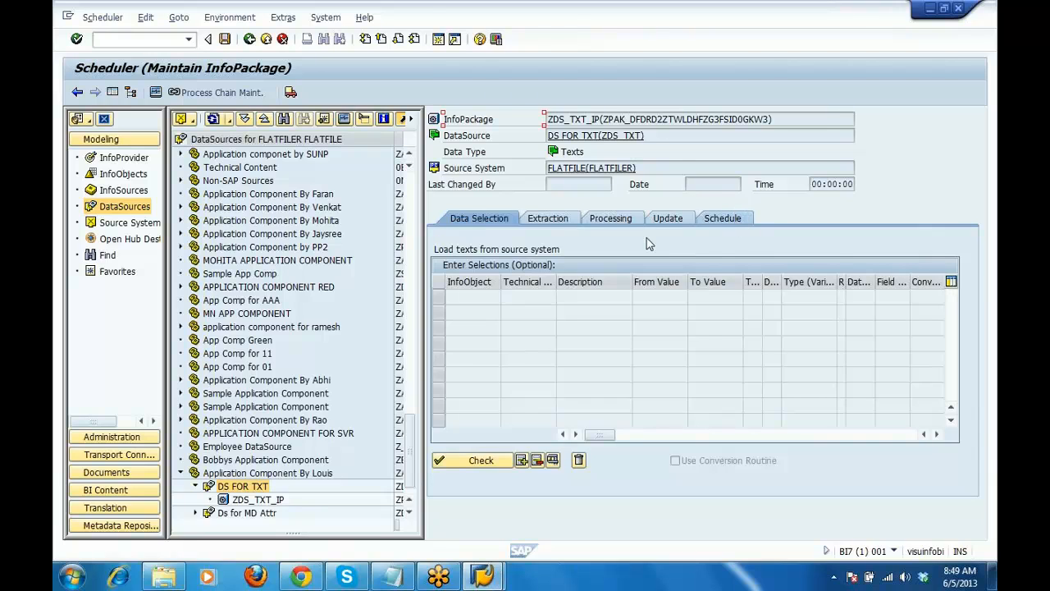
Step: Start the InfoPackage's data load immediately, granting access to MTXT.csv with Always allow in this context
{"action": "left_click", "coordinate": [741, 220]}
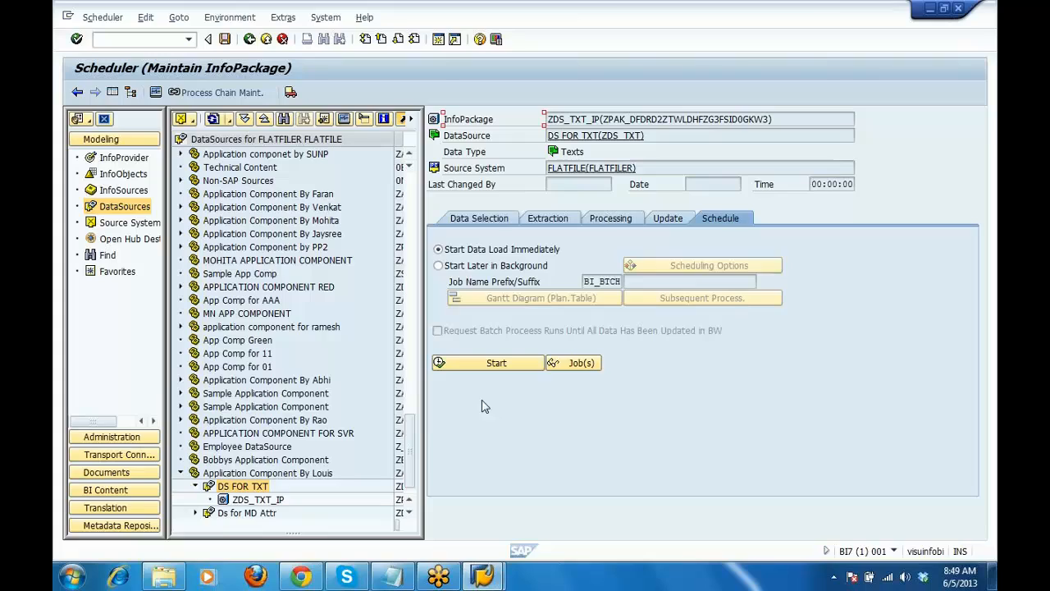
{"action": "left_click", "coordinate": [517, 363]}
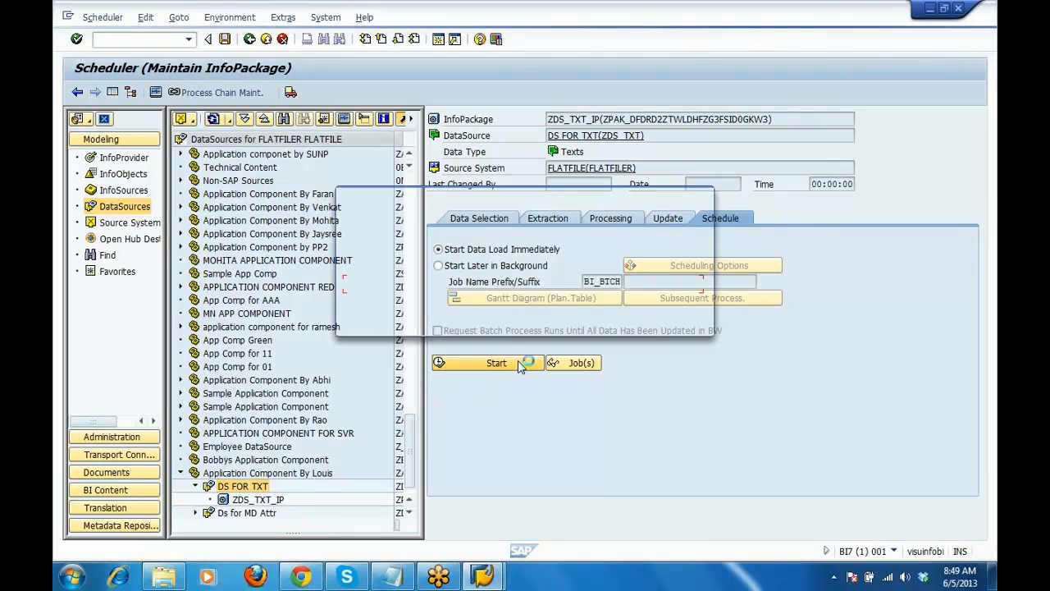
{"action": "left_click", "coordinate": [459, 284]}
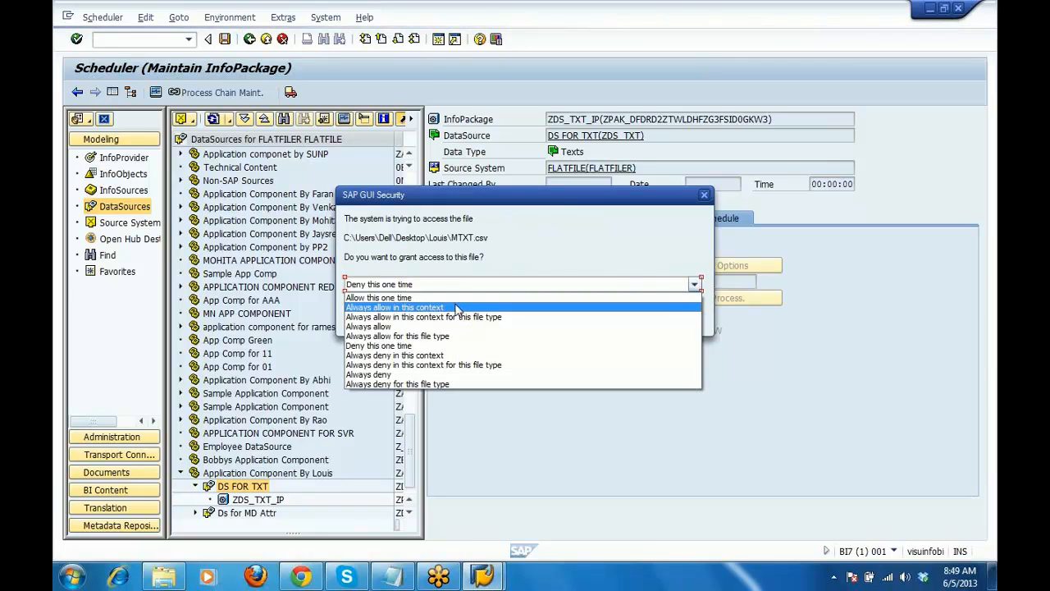
{"action": "left_click", "coordinate": [458, 307]}
{"action": "left_click", "coordinate": [484, 316]}
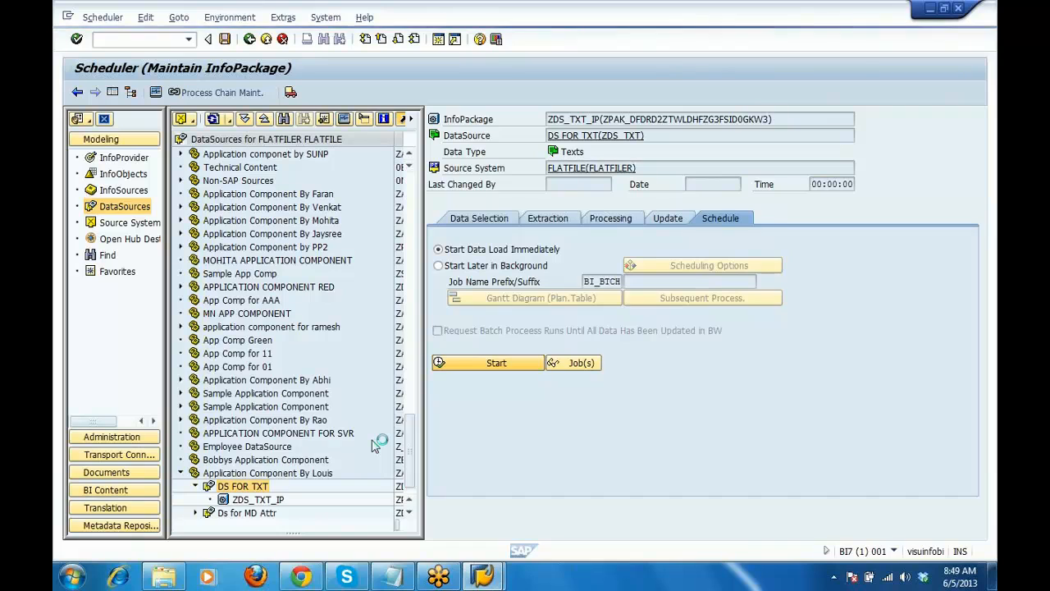
Step: Examine the loaded PSA records of the DS FOR TXT request from ZDS_TXT_IP, and return to the InfoPackage
{"action": "left_click", "coordinate": [259, 487]}
{"action": "right_click", "coordinate": [259, 487]}
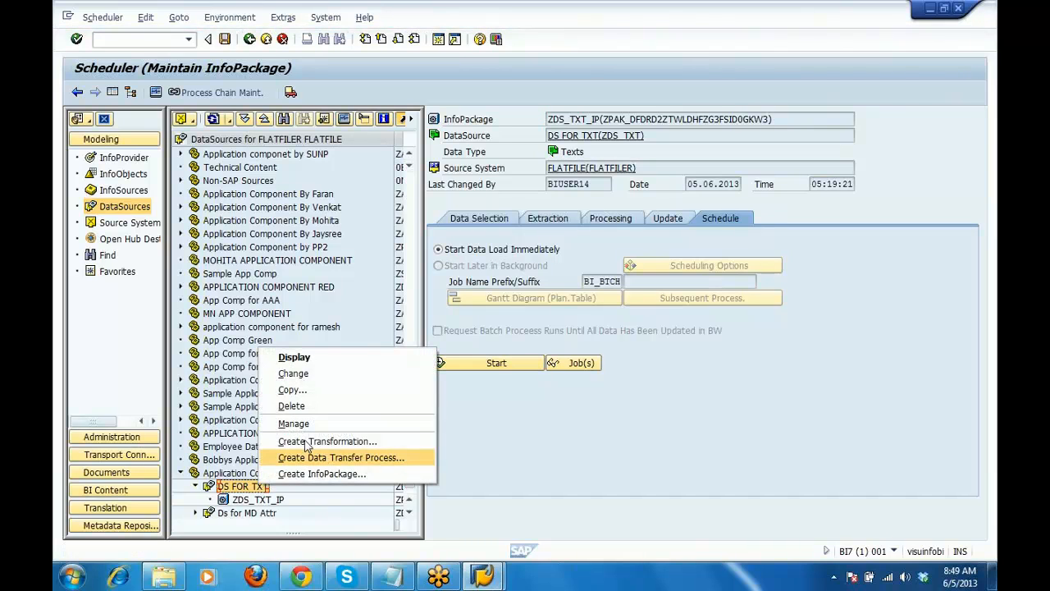
{"action": "left_click", "coordinate": [294, 423]}
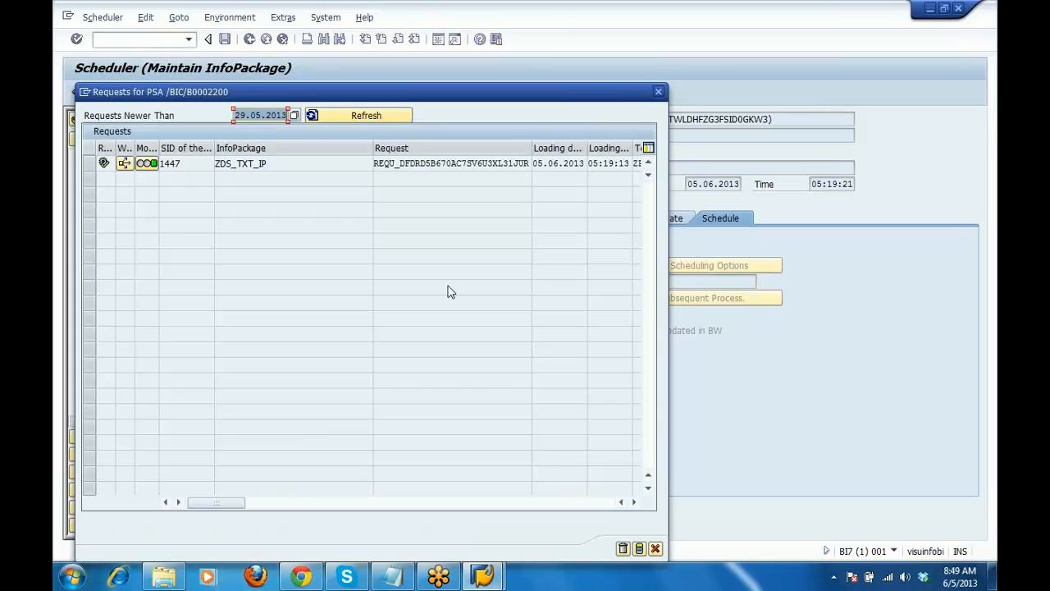
{"action": "left_click", "coordinate": [90, 163]}
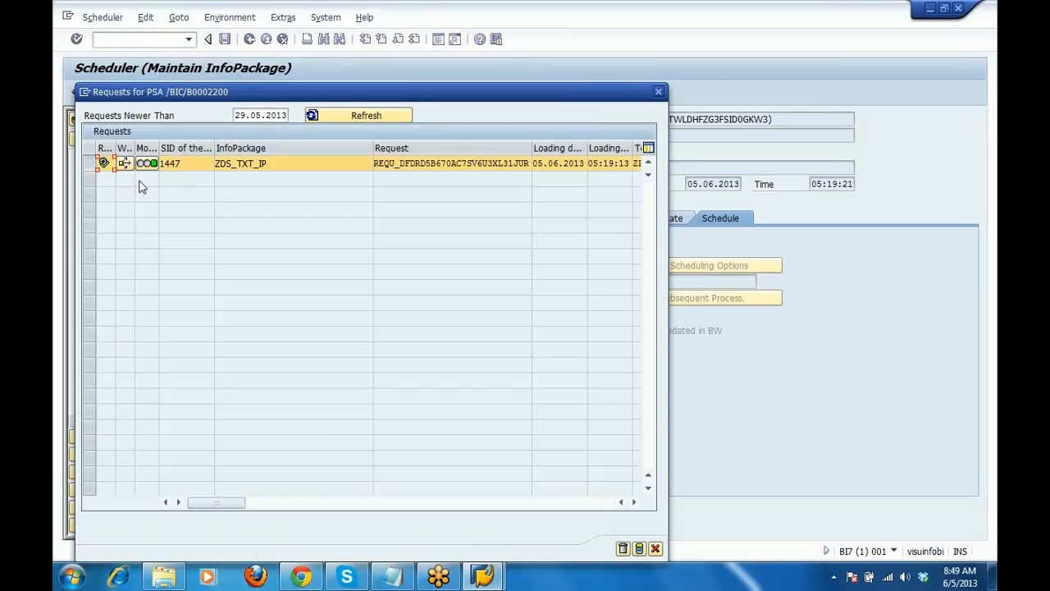
{"action": "left_click", "coordinate": [639, 548]}
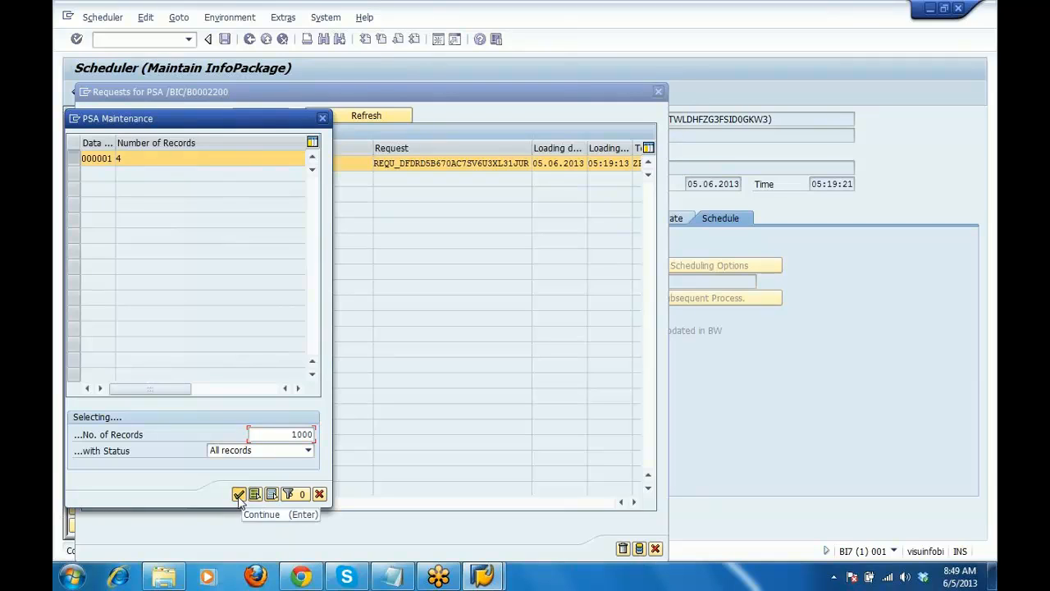
{"action": "left_click", "coordinate": [240, 496]}
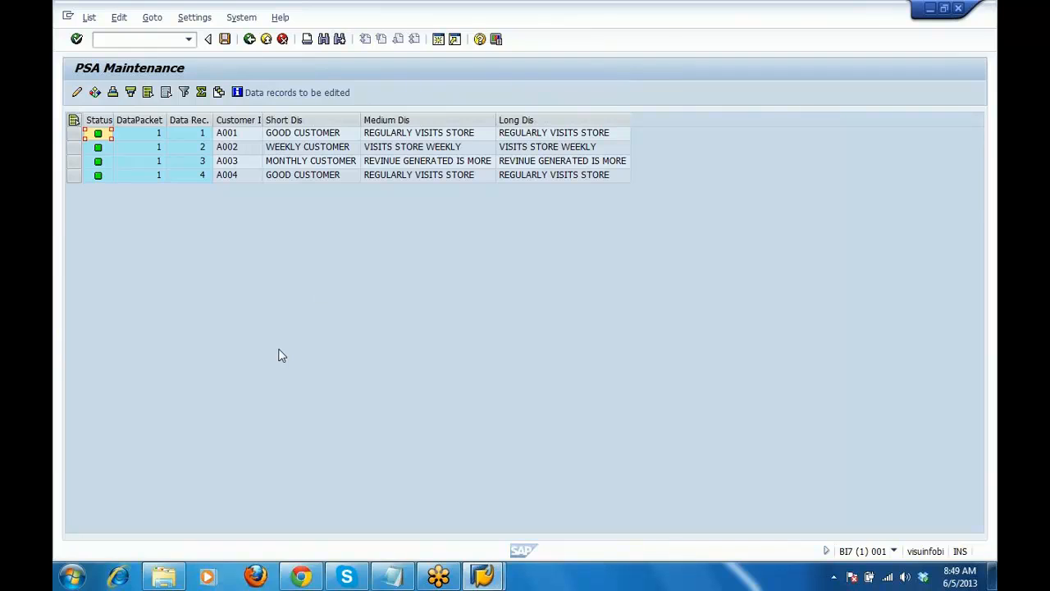
{"action": "left_click", "coordinate": [250, 40]}
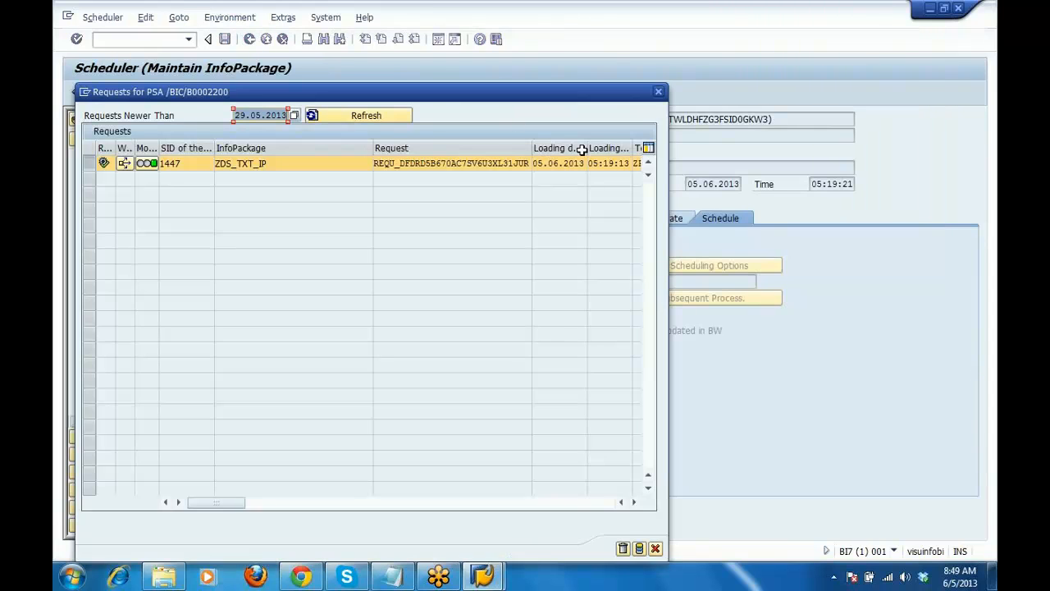
{"action": "left_click", "coordinate": [658, 93]}
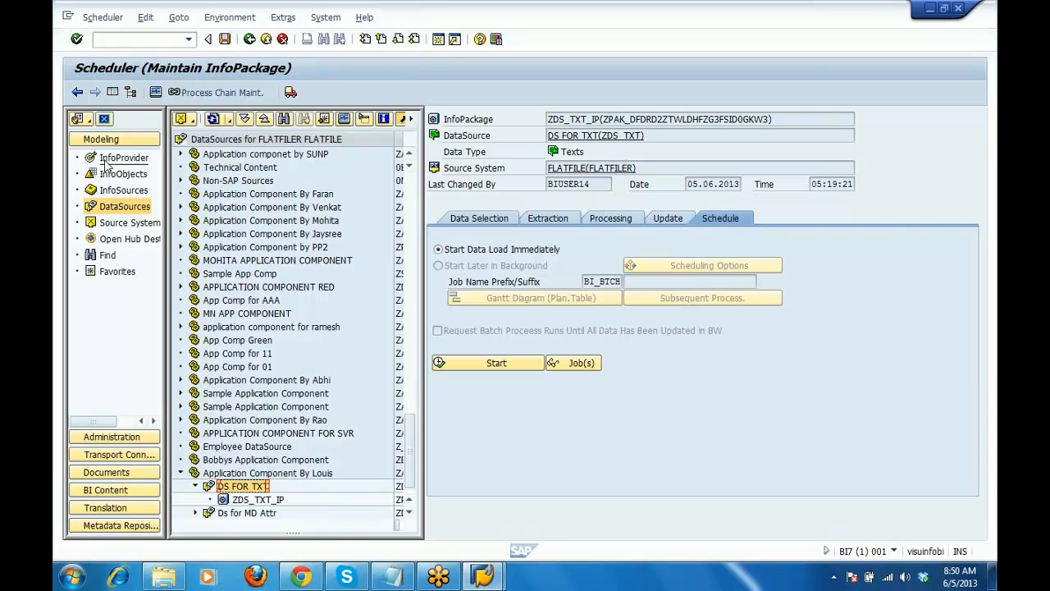
Step: Review the master data list of the Customer ID InfoObject ZCUSTID71, including its language and description columns, and return to the InfoProvider tree
{"action": "left_click", "coordinate": [108, 161]}
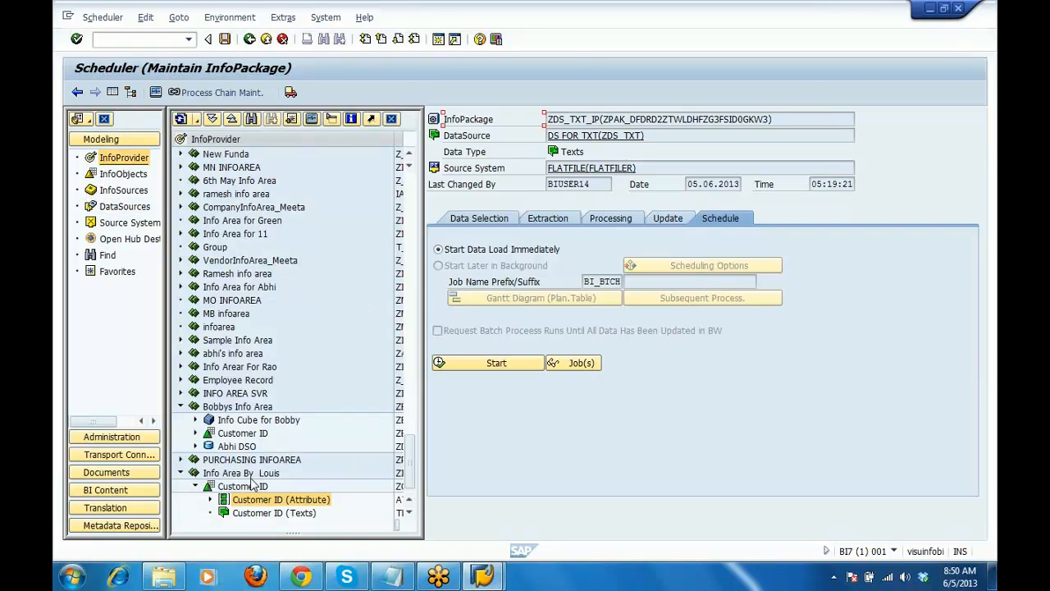
{"action": "right_click", "coordinate": [244, 488]}
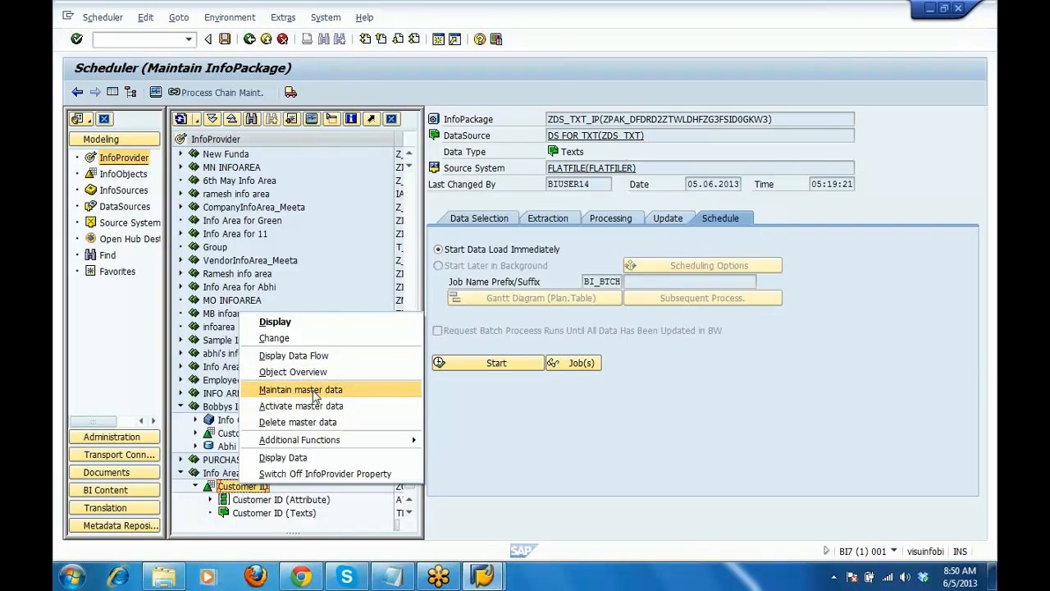
{"action": "left_click", "coordinate": [316, 390]}
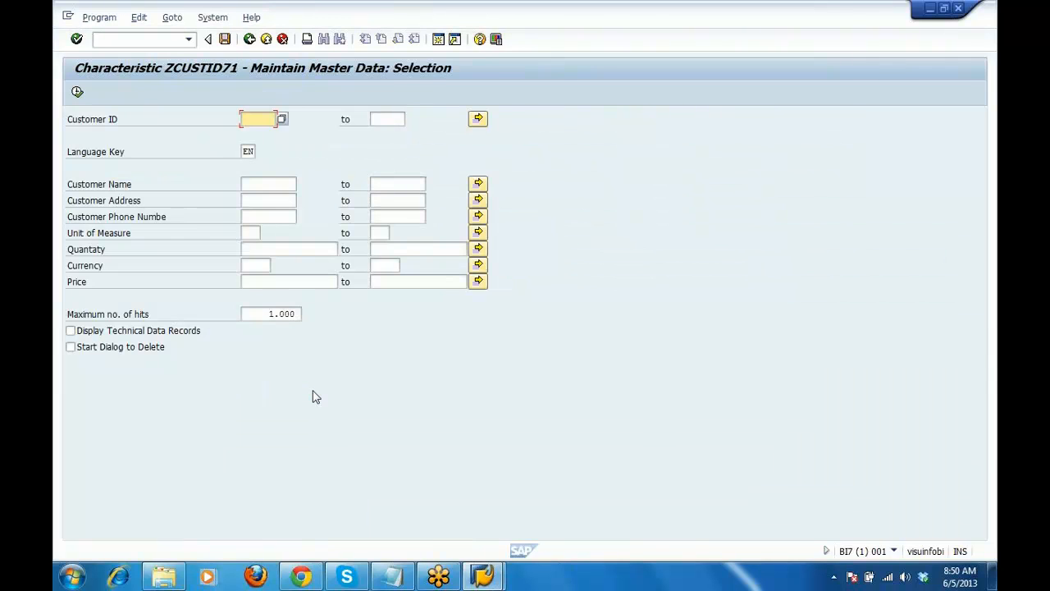
{"action": "left_click", "coordinate": [76, 92]}
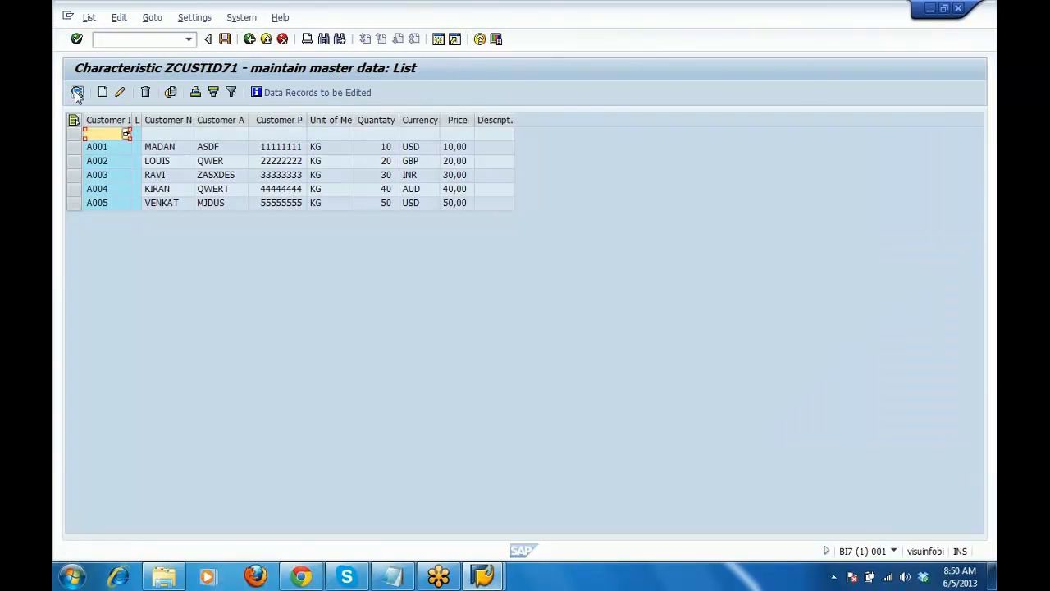
{"action": "left_click_drag", "start_coordinate": [140, 120], "coordinate": [187, 103]}
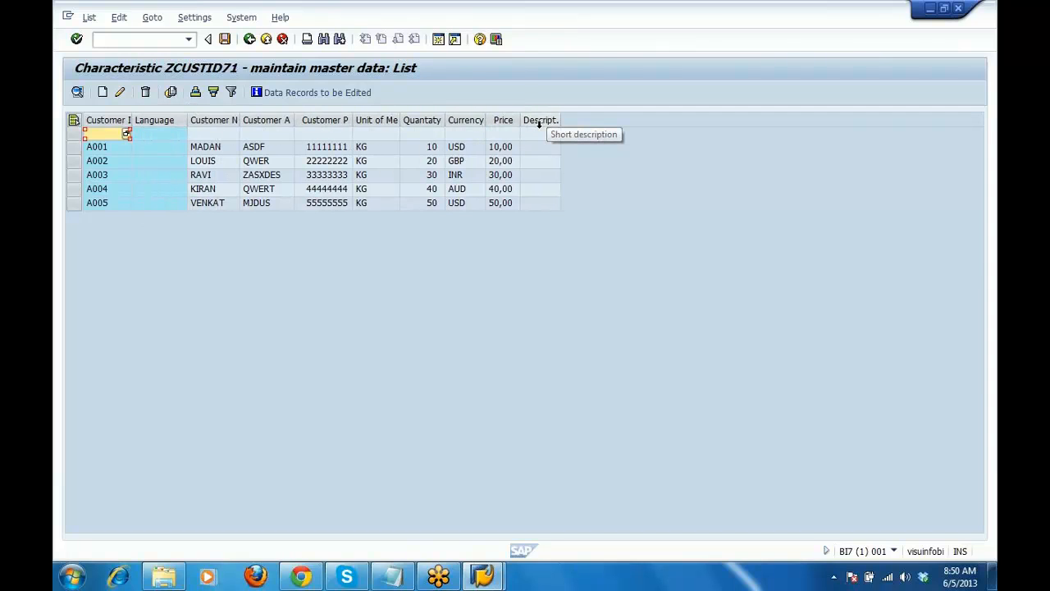
{"action": "left_click", "coordinate": [249, 39]}
{"action": "left_click", "coordinate": [249, 39]}
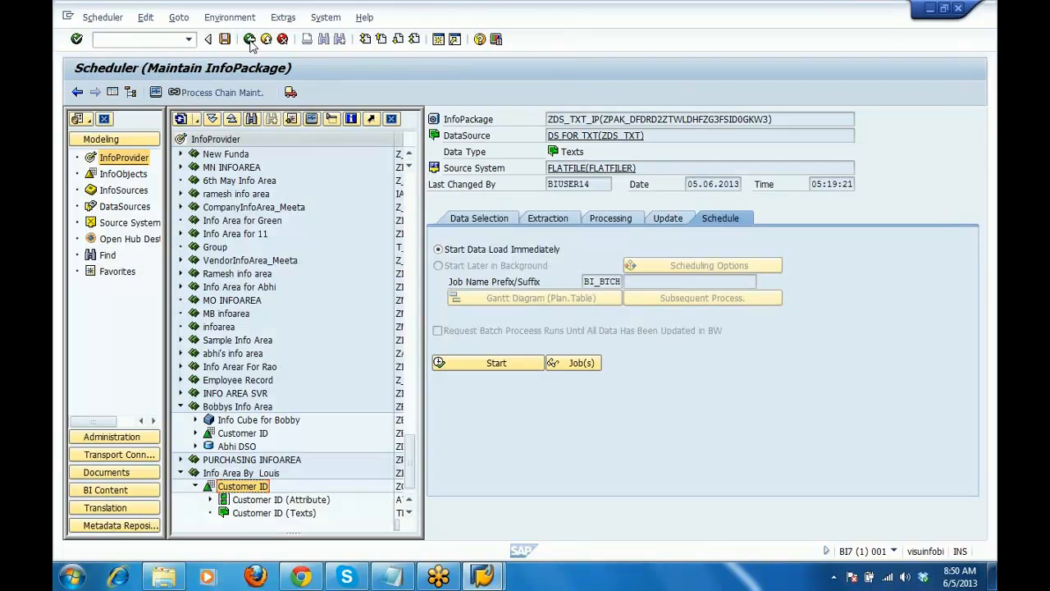
Step: Look up the technical name of the DS FOR TXT DataSource and start a new transformation for Customer ID (Texts)
{"action": "left_click", "coordinate": [122, 209]}
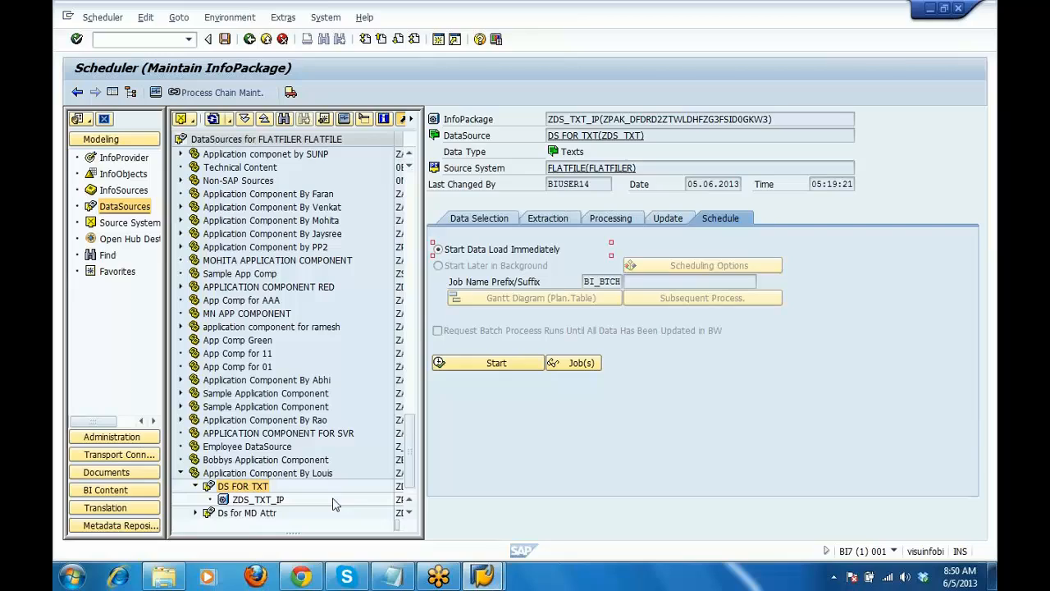
{"action": "left_click", "coordinate": [401, 489]}
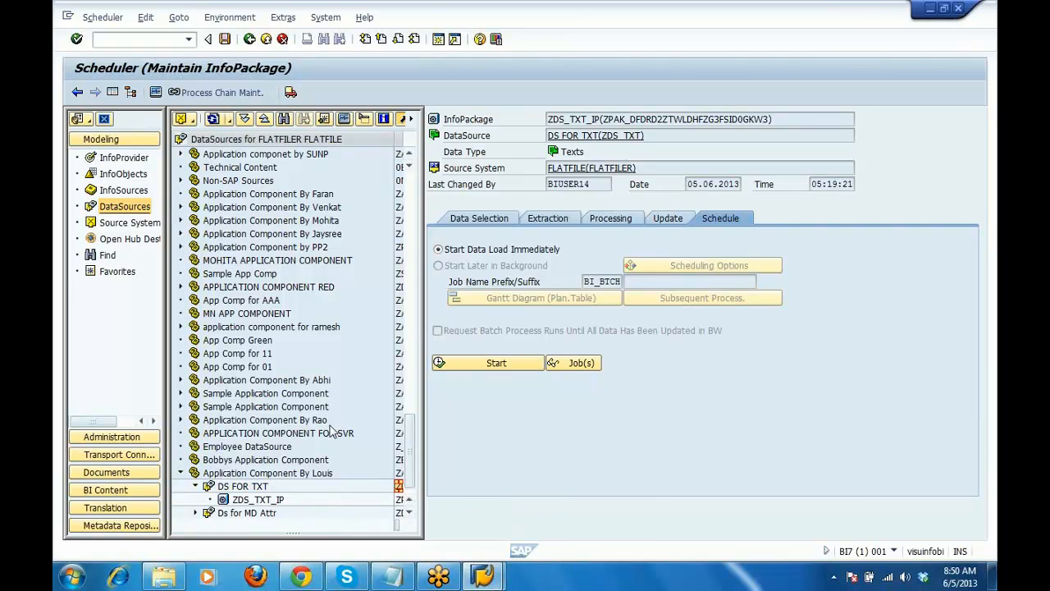
{"action": "left_click", "coordinate": [123, 158]}
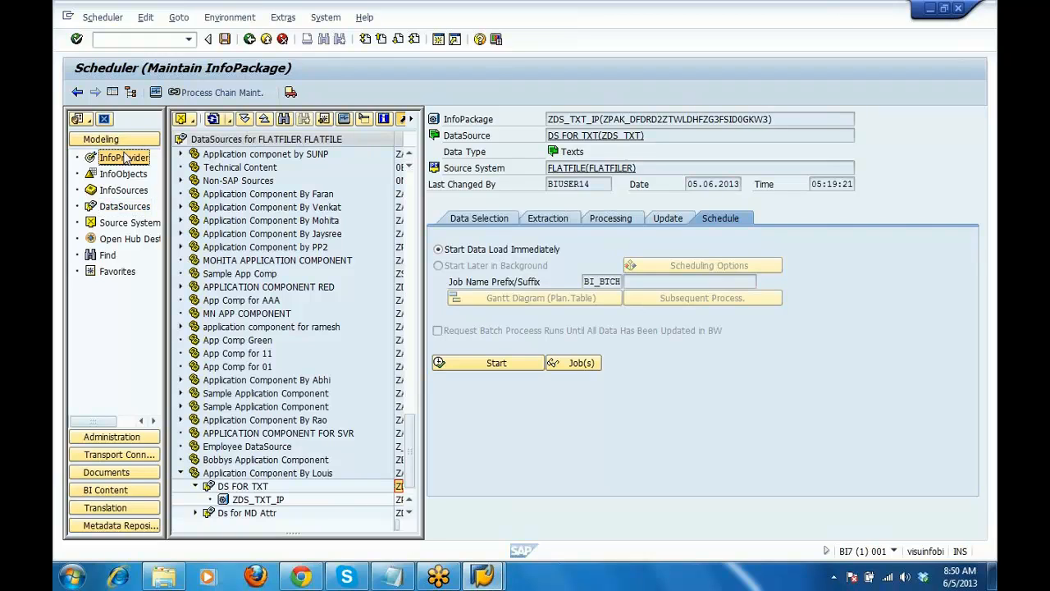
{"action": "left_click", "coordinate": [265, 516]}
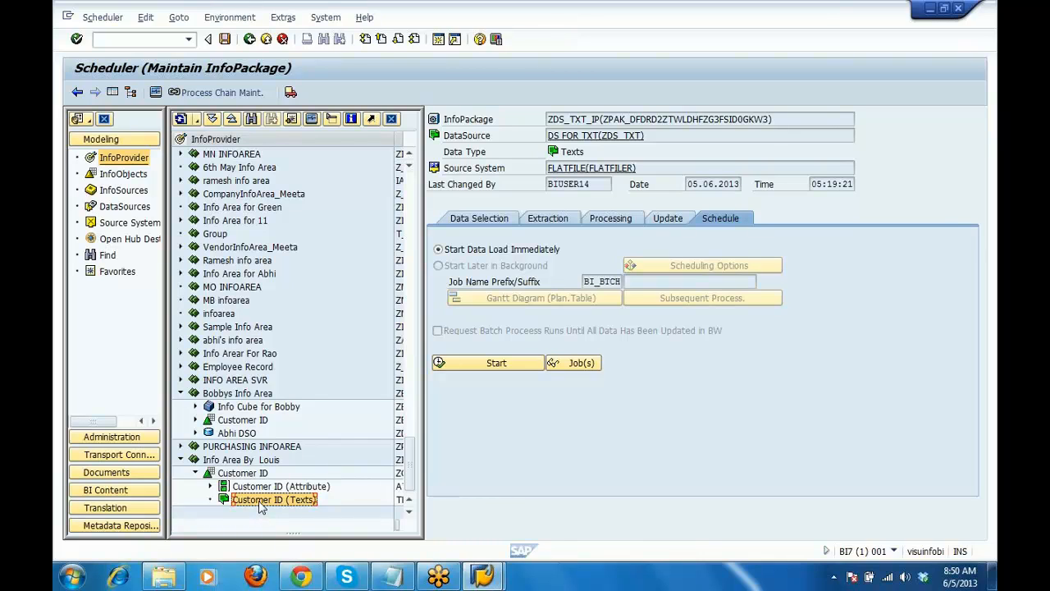
{"action": "right_click", "coordinate": [260, 506]}
{"action": "left_click", "coordinate": [344, 460]}
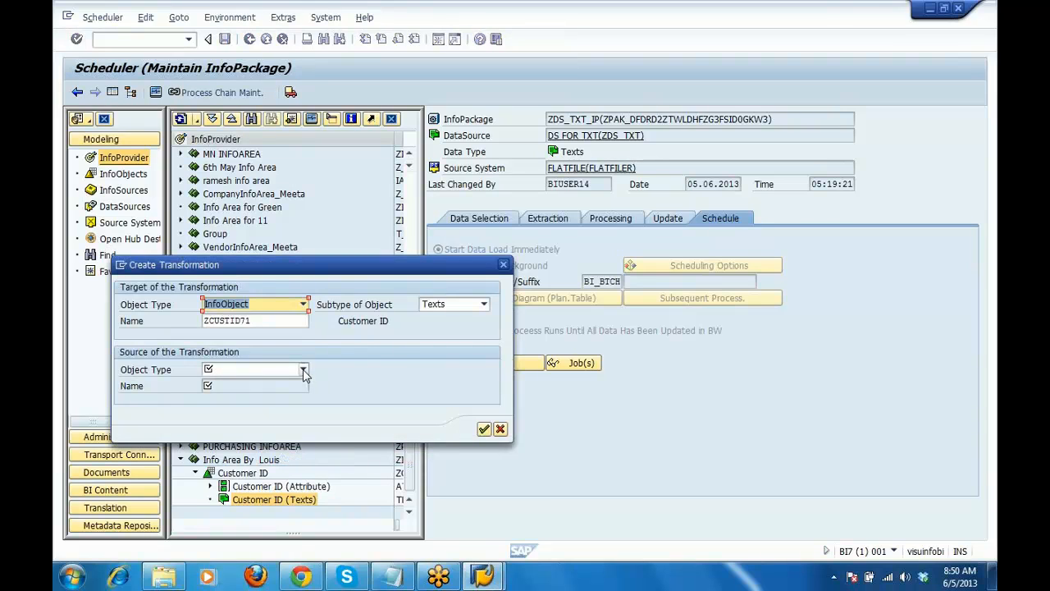
Step: Create the transformation with DataSource ZDS_TXT from source system FLATFILER as its source
{"action": "left_click", "coordinate": [304, 370]}
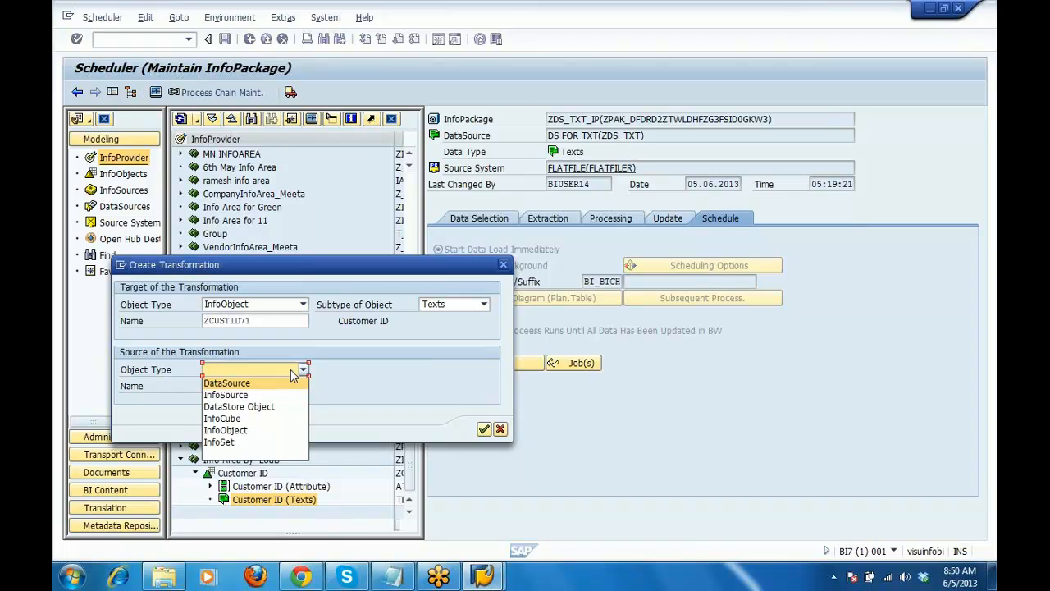
{"action": "left_click", "coordinate": [245, 382]}
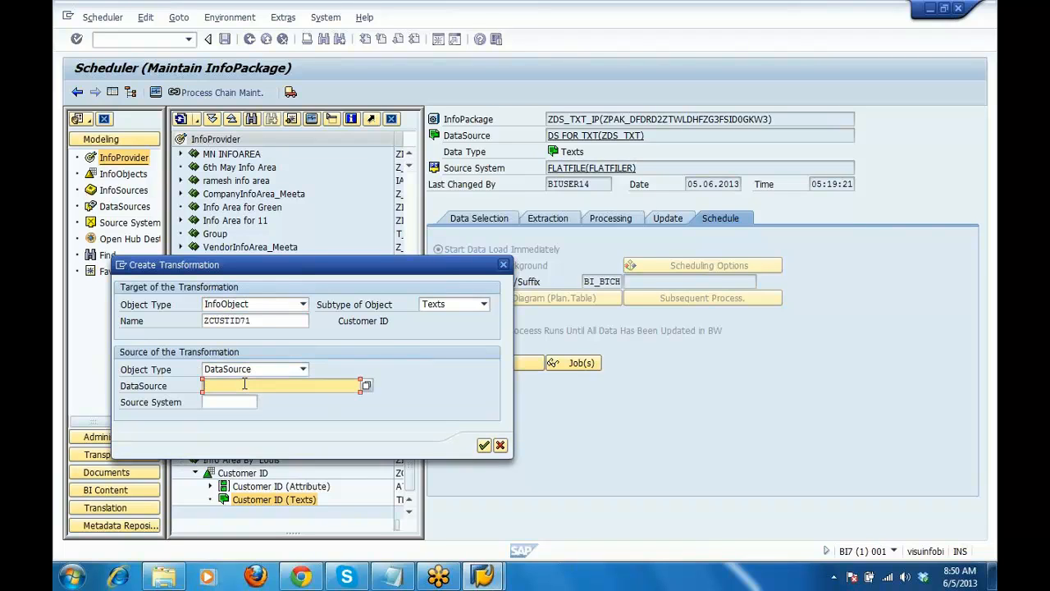
{"action": "type", "text": "ZDS_TXT"}
{"action": "left_click", "coordinate": [237, 402]}
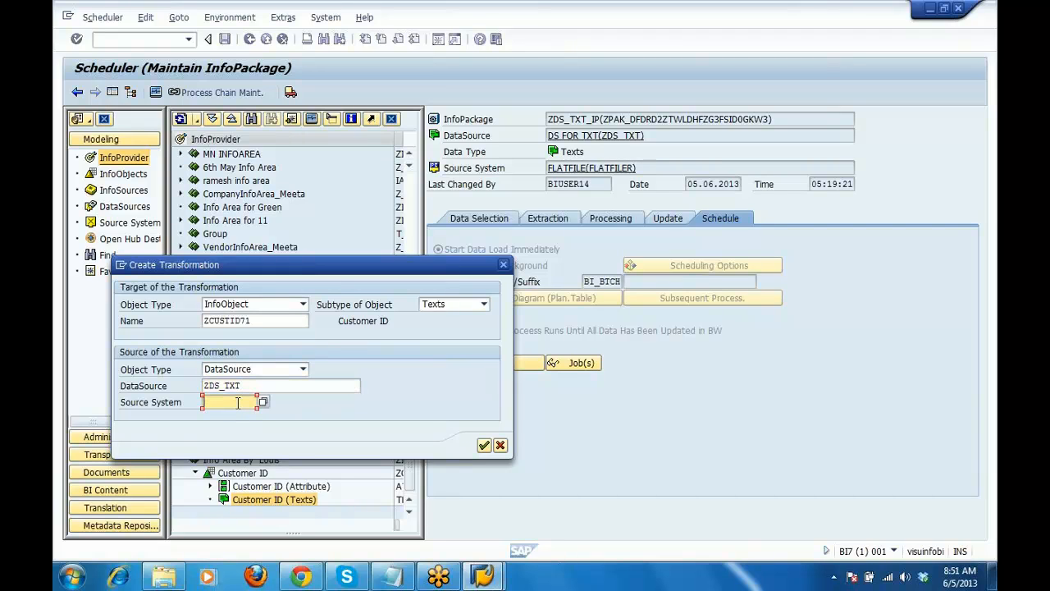
{"action": "type", "text": "FL"}
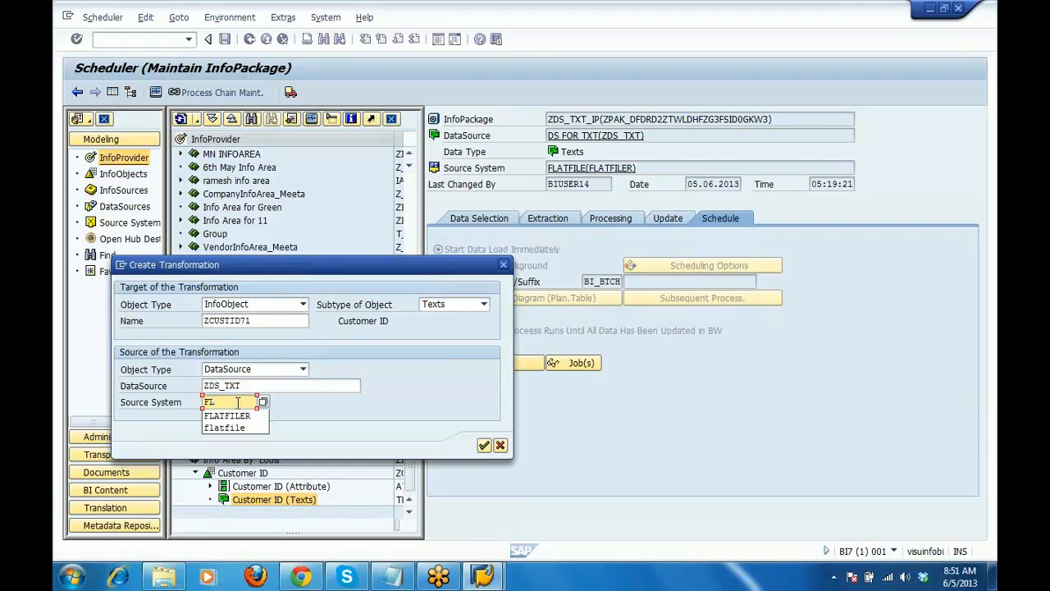
{"action": "key", "text": "Down"}
{"action": "key", "text": "Return"}
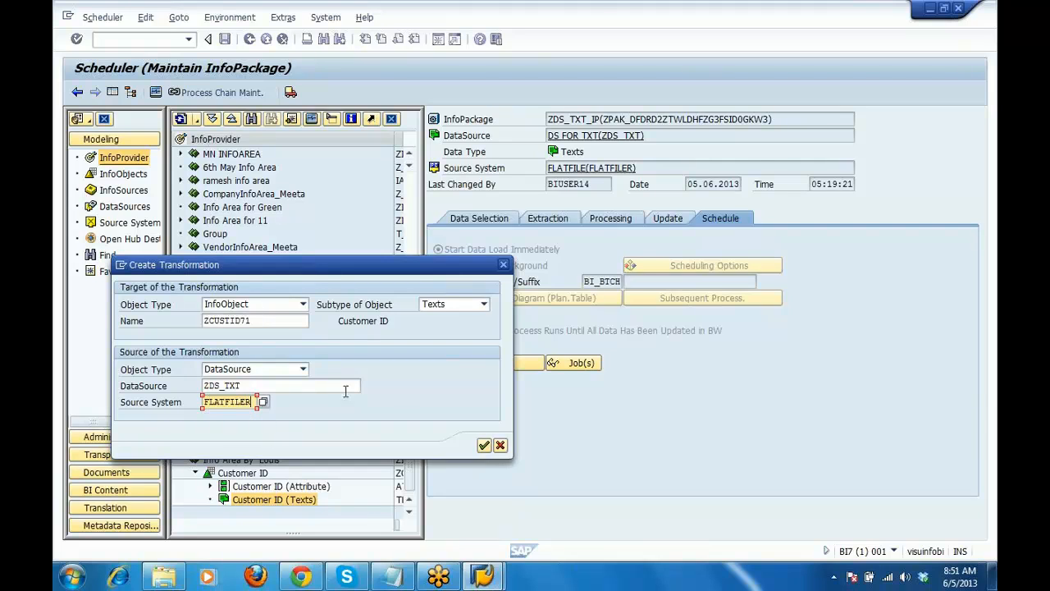
{"action": "left_click", "coordinate": [481, 447]}
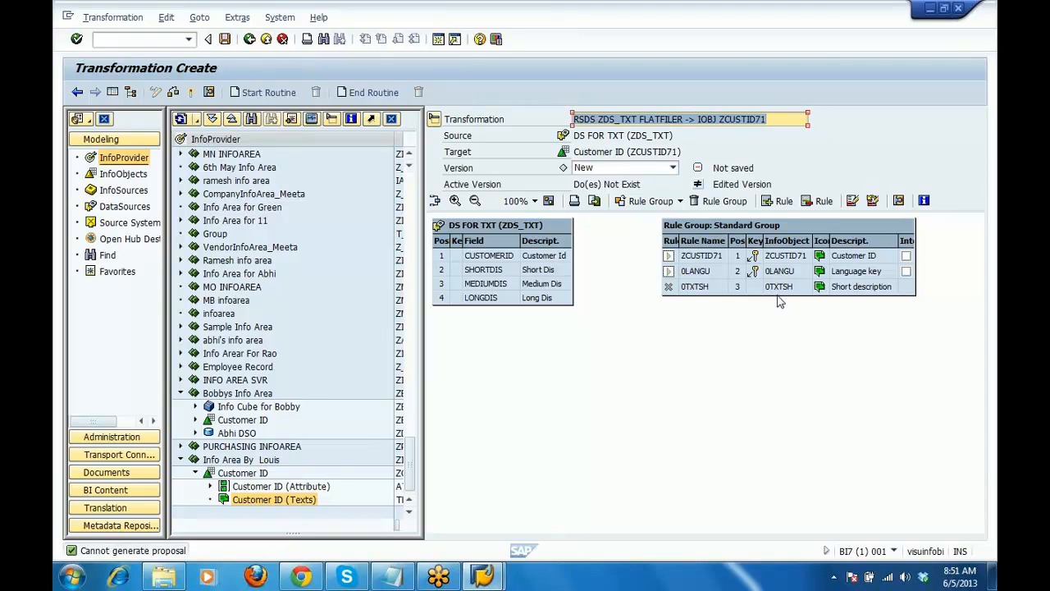
Step: Map the source field CUSTOMERID to ZCUSTID71 and SHORTDIS to 0TXTSH in the standard rule group
{"action": "left_click_drag", "start_coordinate": [566, 259], "coordinate": [669, 256]}
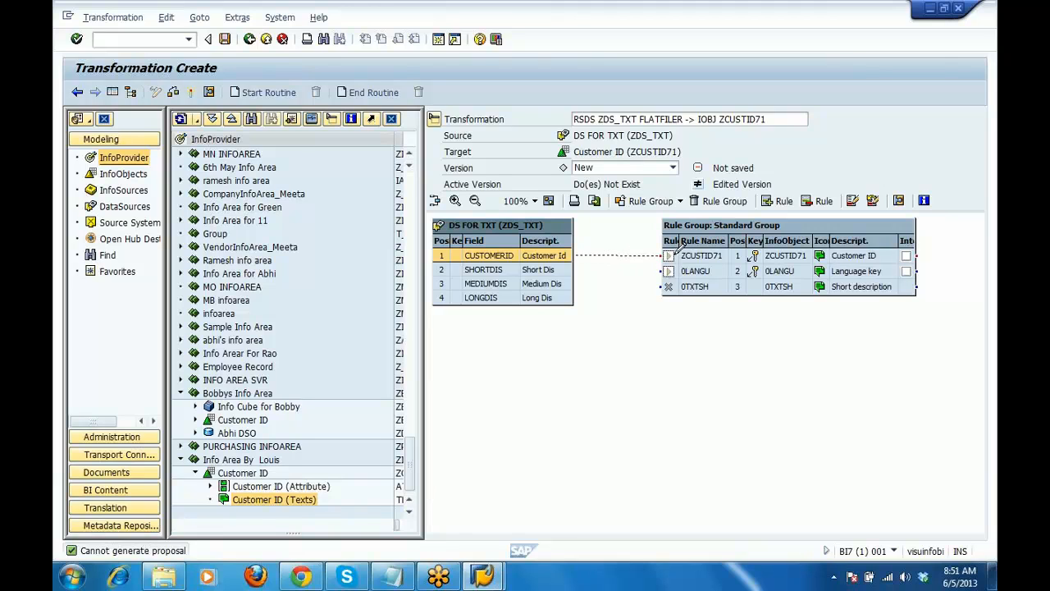
{"action": "left_click_drag", "start_coordinate": [564, 275], "coordinate": [672, 296]}
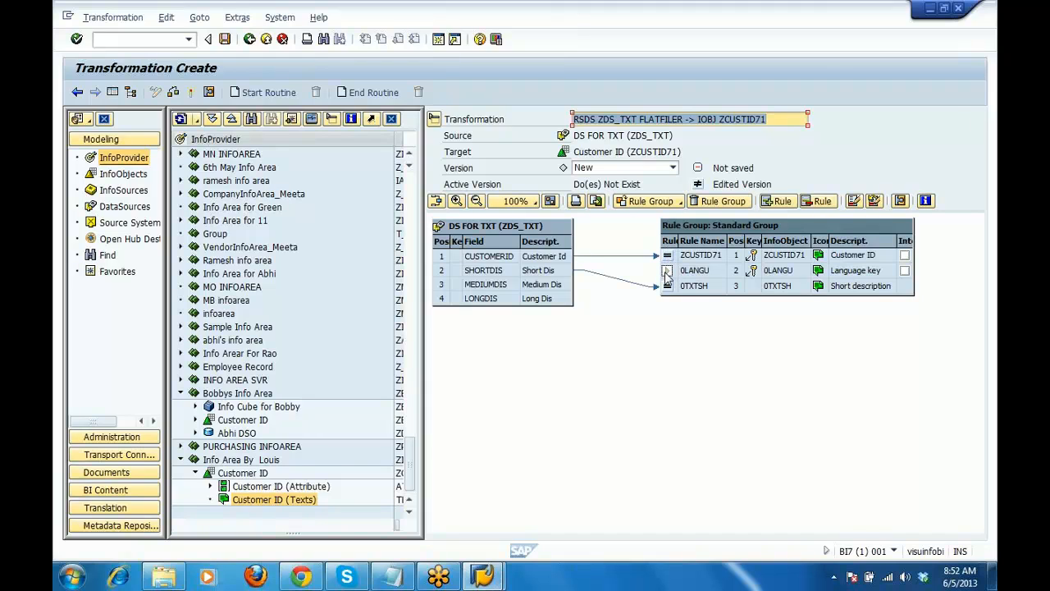
Step: Review the rule details of 0LANGU and ZCUSTID71, including their rule types, and return to the transformation
{"action": "right_click", "coordinate": [667, 272]}
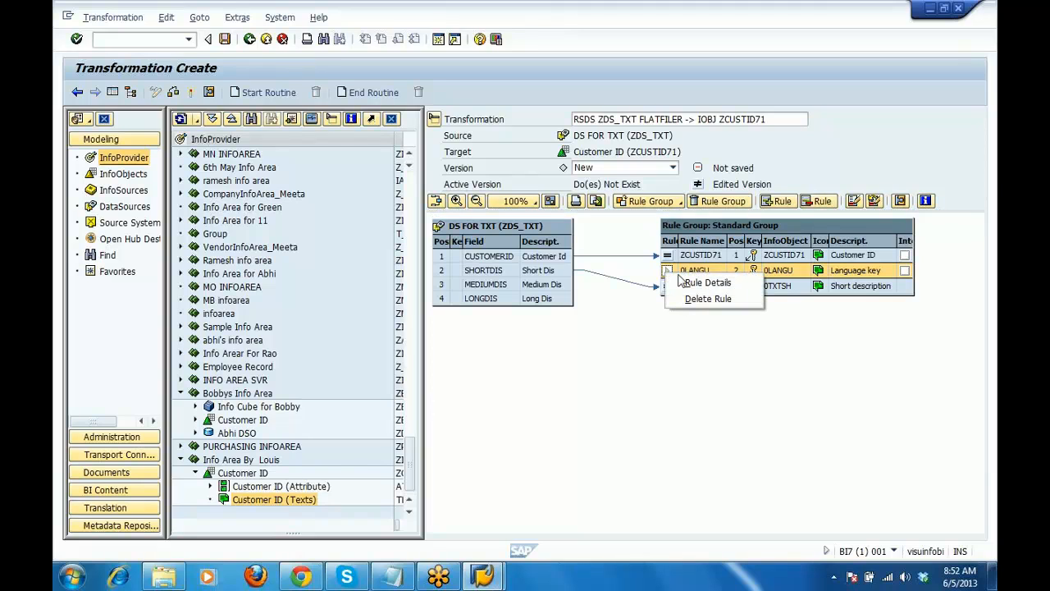
{"action": "left_click", "coordinate": [693, 283]}
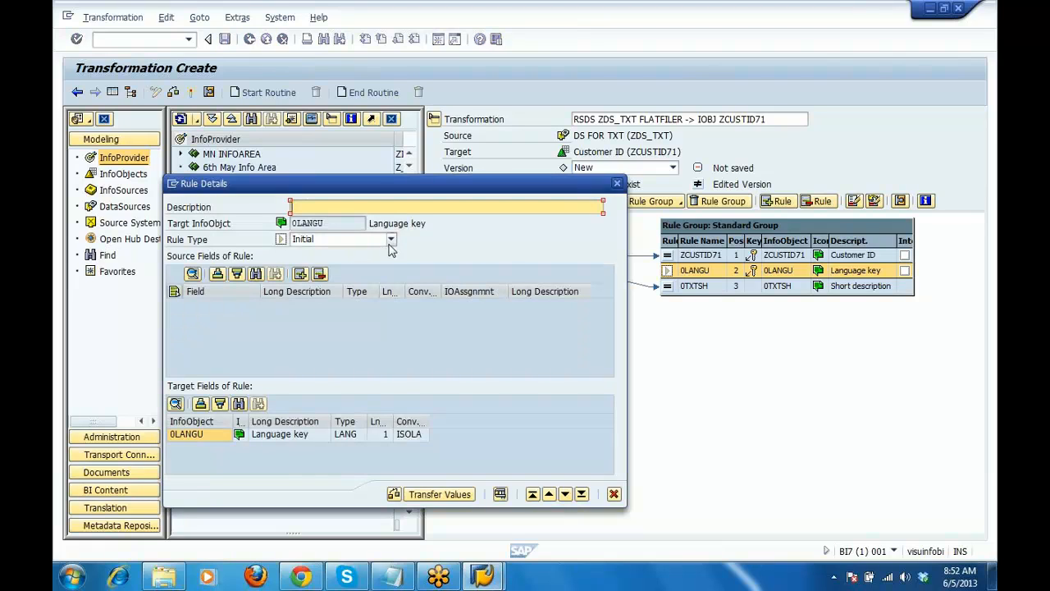
{"action": "left_click", "coordinate": [617, 183]}
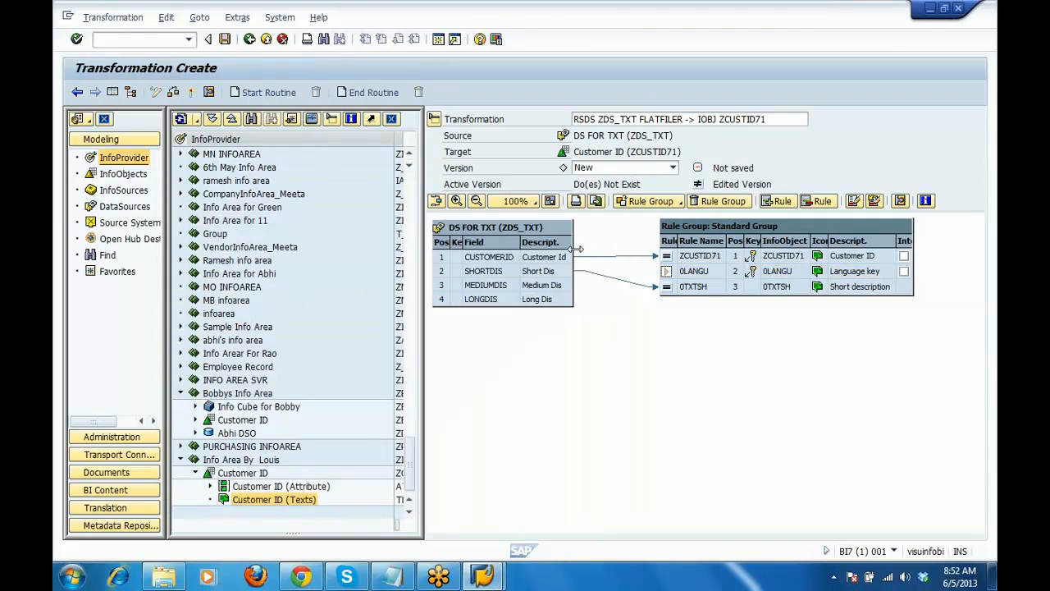
{"action": "left_click", "coordinate": [668, 258]}
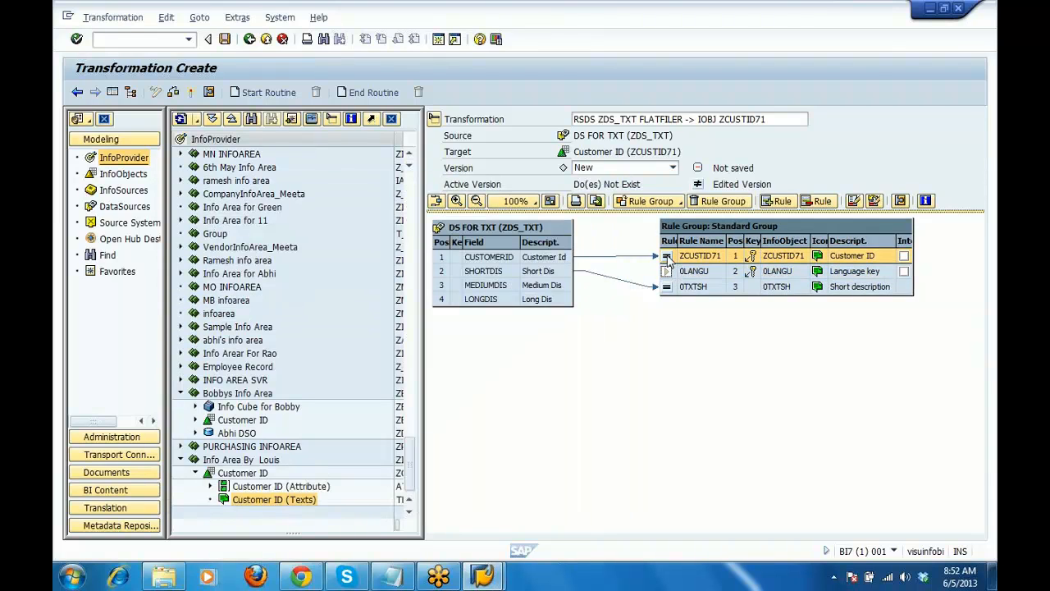
{"action": "right_click", "coordinate": [668, 258]}
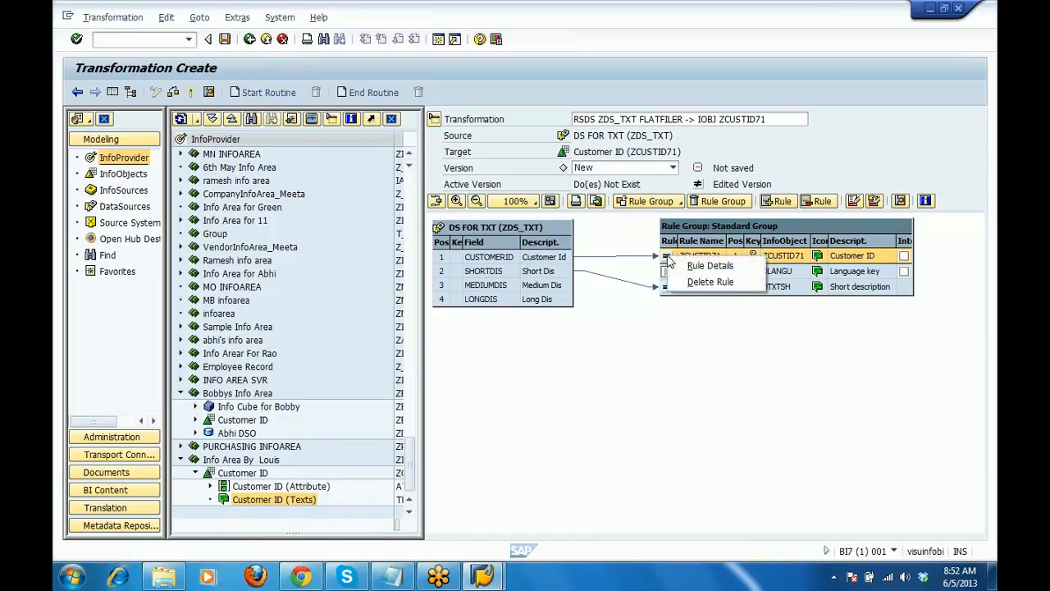
{"action": "left_click", "coordinate": [695, 269]}
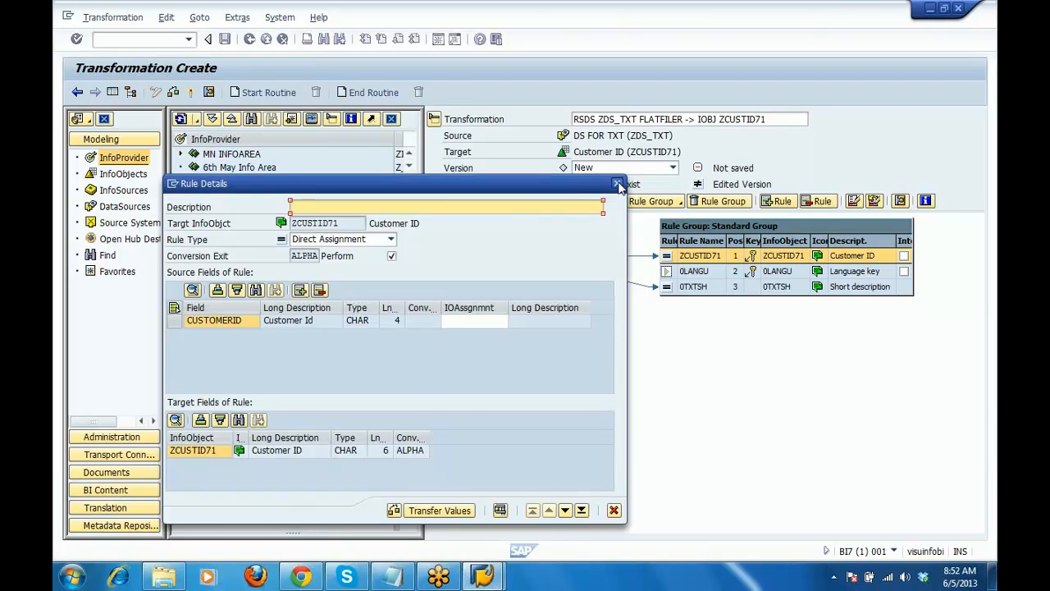
{"action": "left_click", "coordinate": [617, 184]}
Step: In the rule details of the language key 0LANGU, set the rule type to Constant with the constant value EN
{"action": "left_click", "coordinate": [665, 272]}
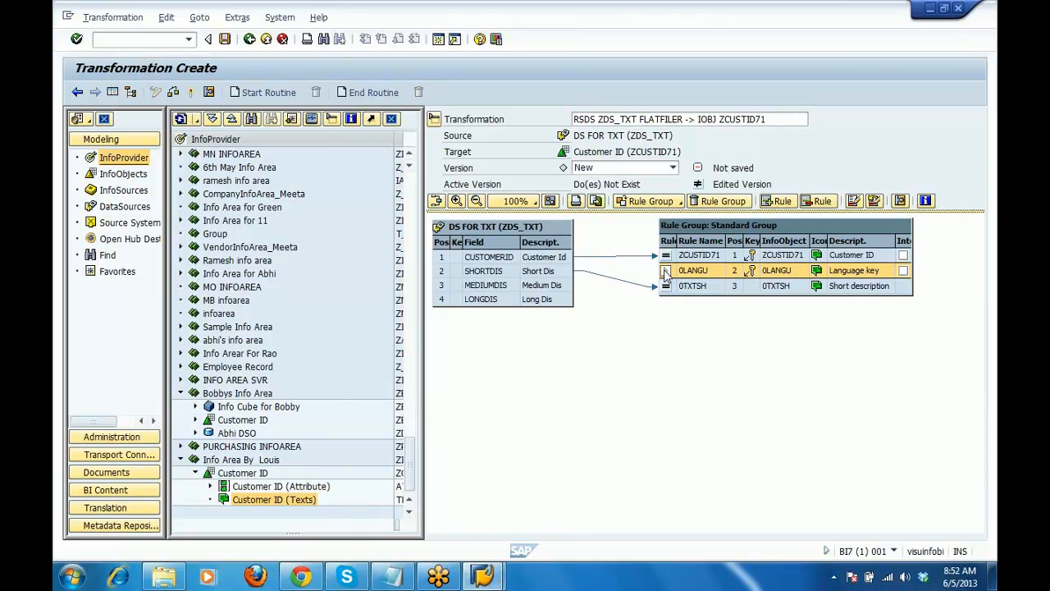
{"action": "right_click", "coordinate": [665, 276]}
{"action": "left_click", "coordinate": [694, 281]}
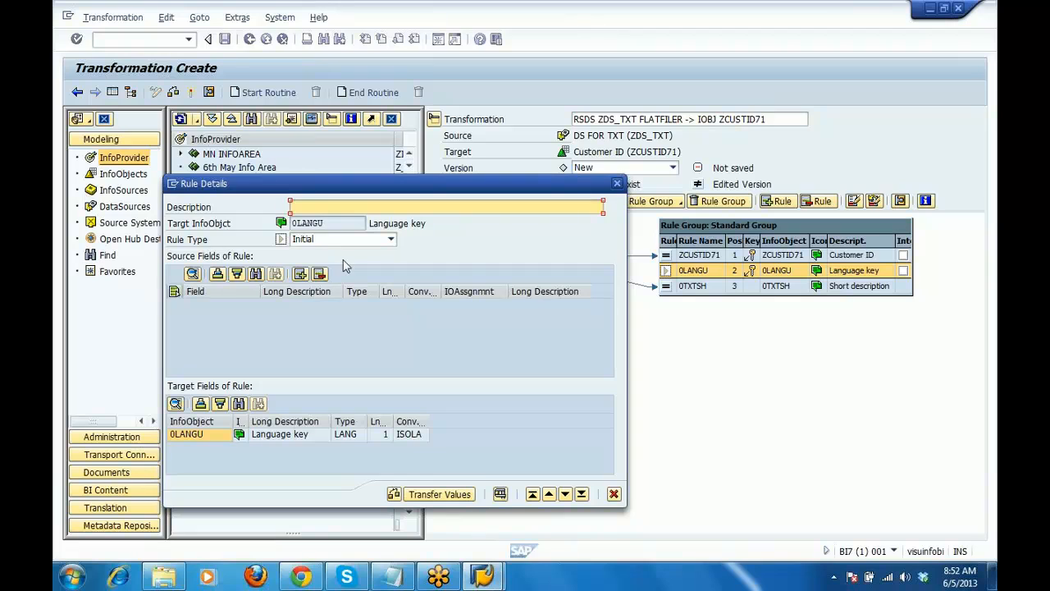
{"action": "left_click", "coordinate": [392, 240]}
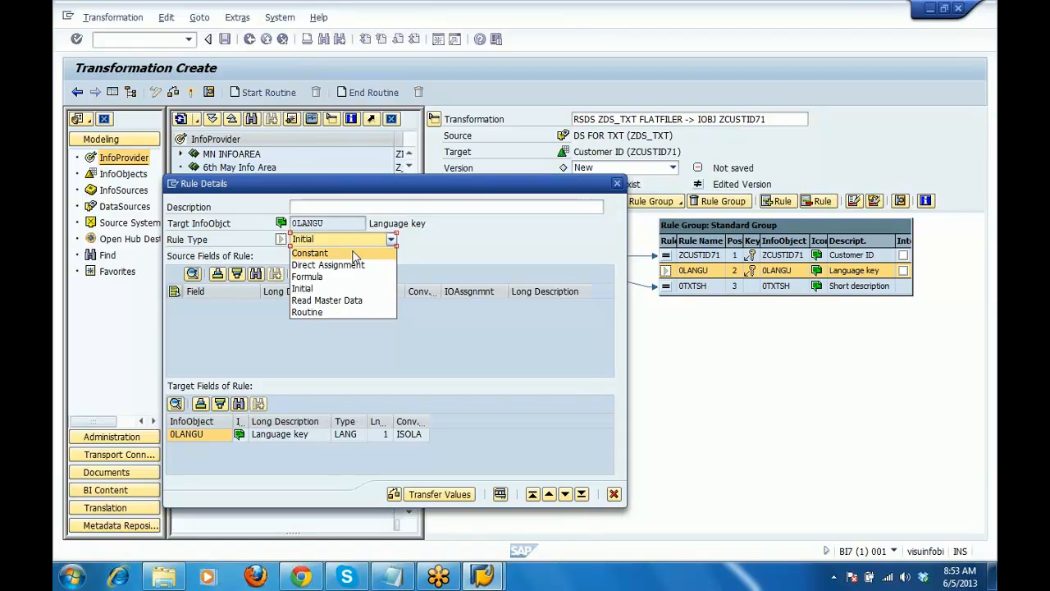
{"action": "left_click", "coordinate": [354, 254]}
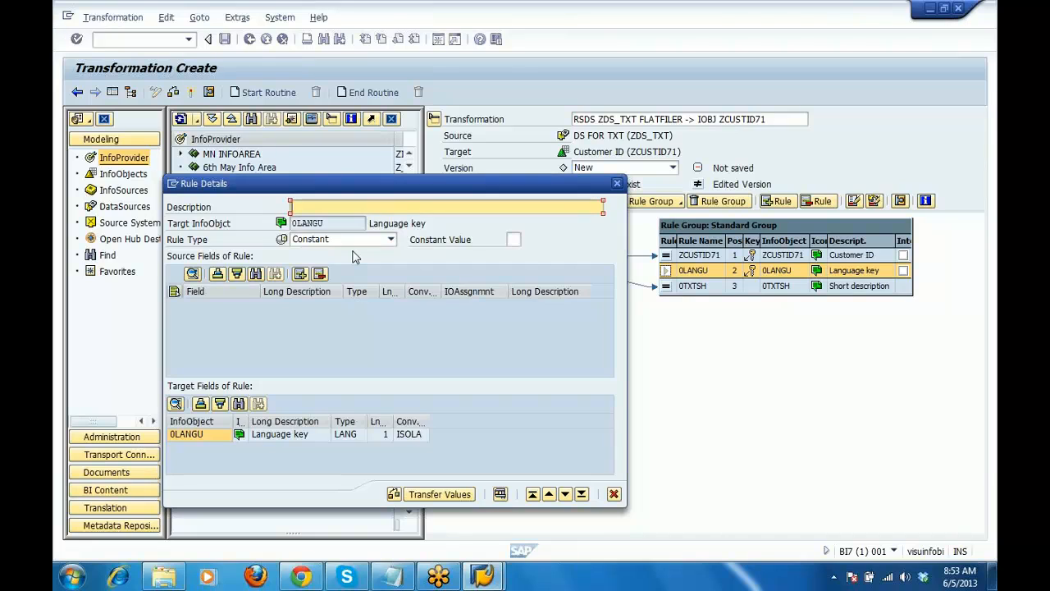
{"action": "left_click", "coordinate": [510, 240]}
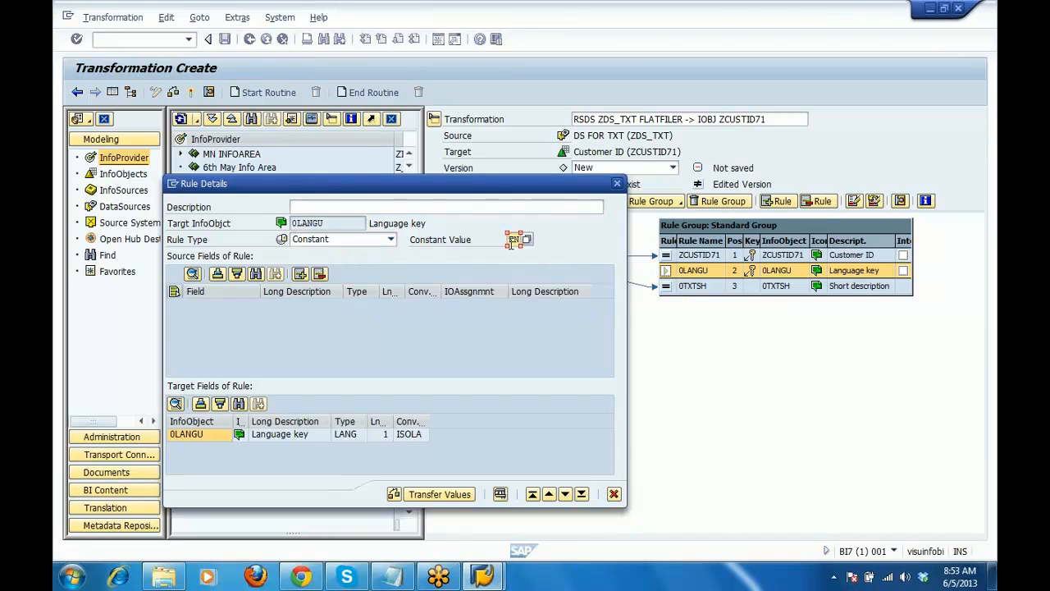
{"action": "type", "text": "E"}
{"action": "key", "text": "BackSpace"}
{"action": "key", "text": "BackSpace"}
{"action": "type", "text": "EN"}
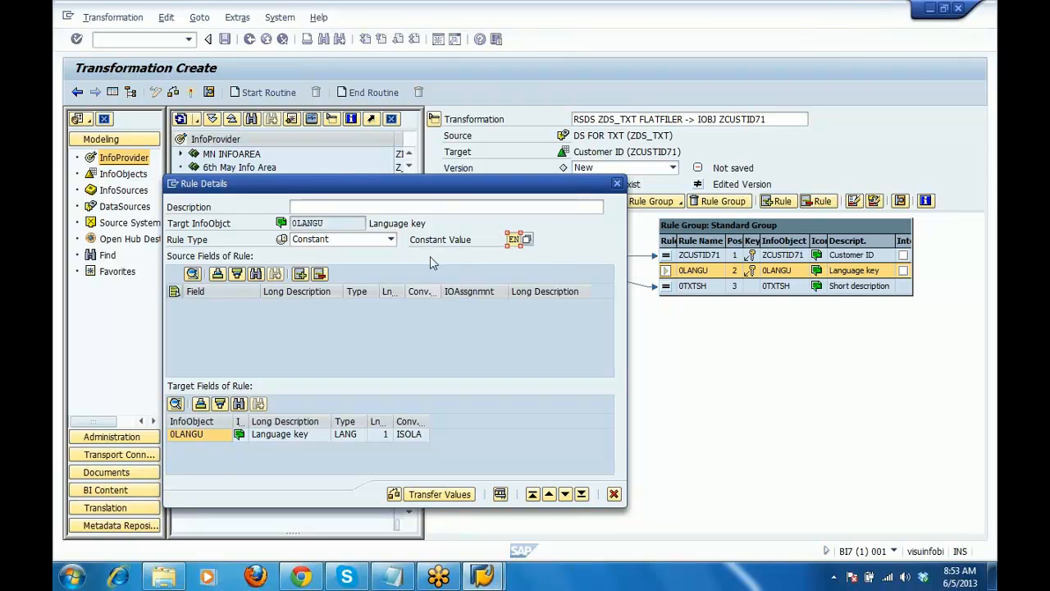
{"action": "left_click", "coordinate": [391, 240]}
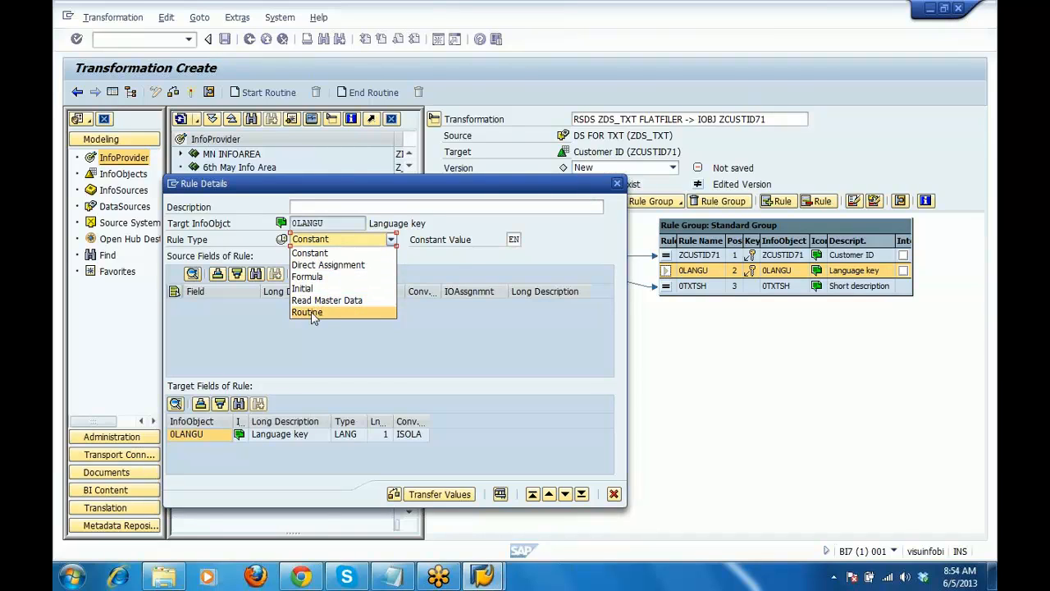
{"action": "left_click", "coordinate": [314, 254]}
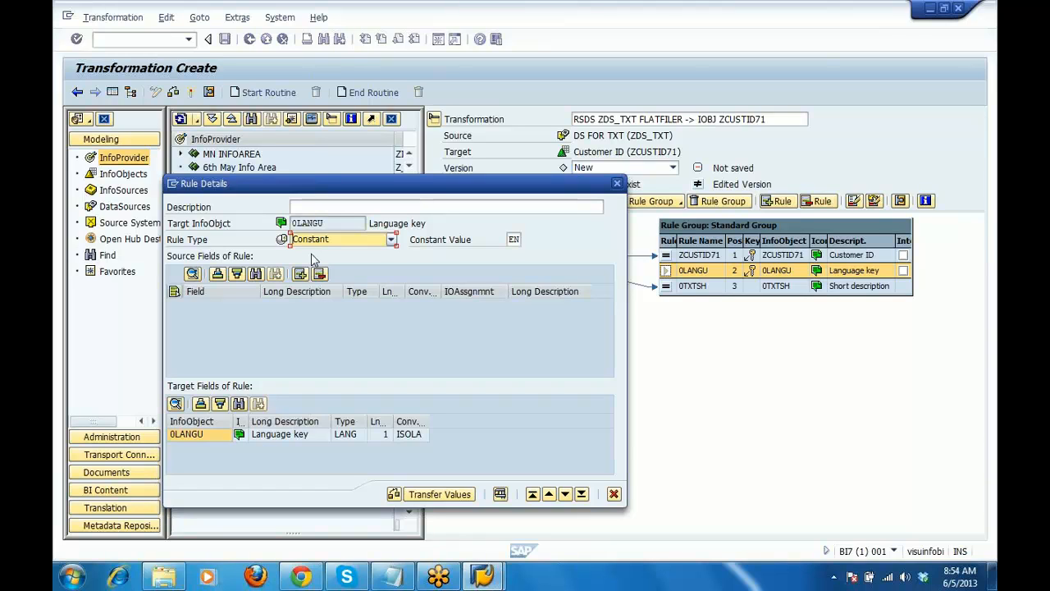